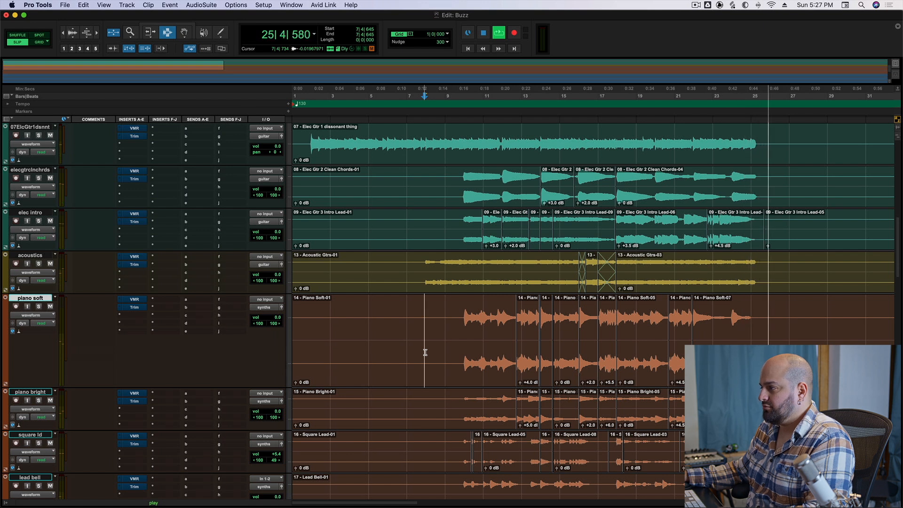
Play the session from just before the piano soft part enters, near the end of bar 9, and stop after a few bars.
key(space)
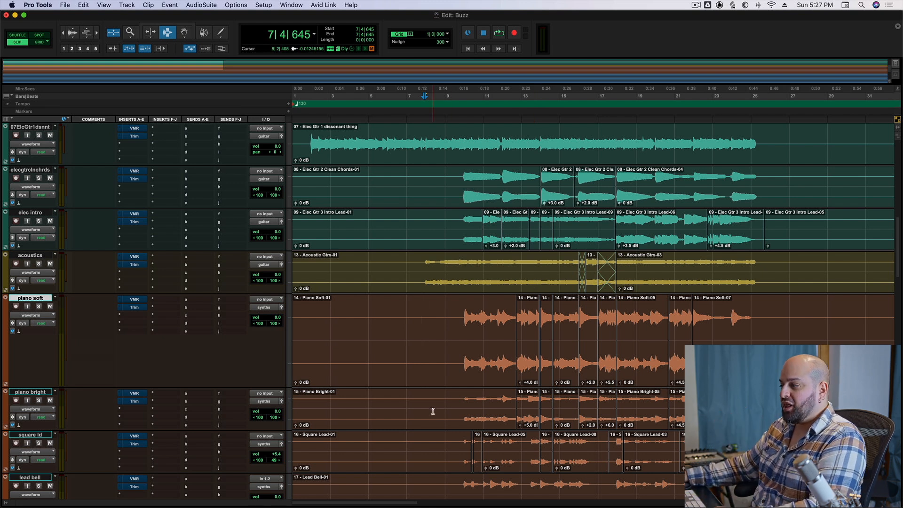
click(463, 314)
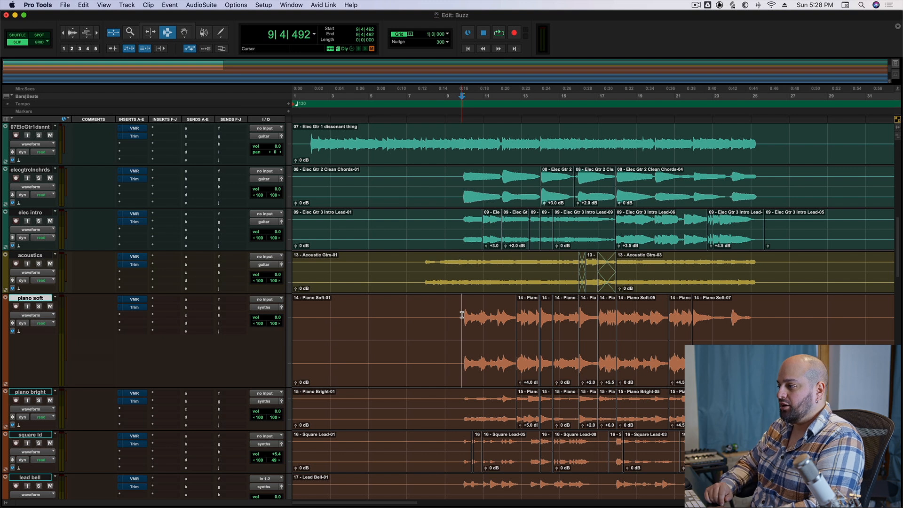
key(space)
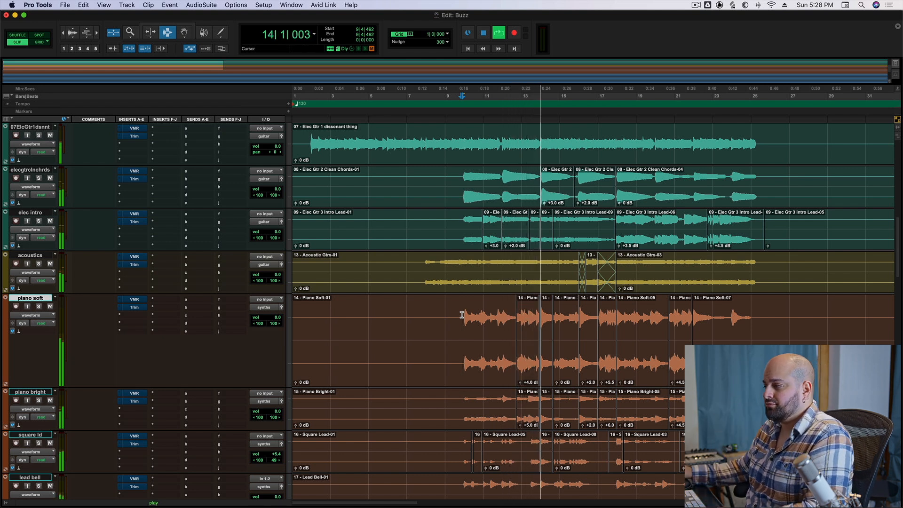
key(space)
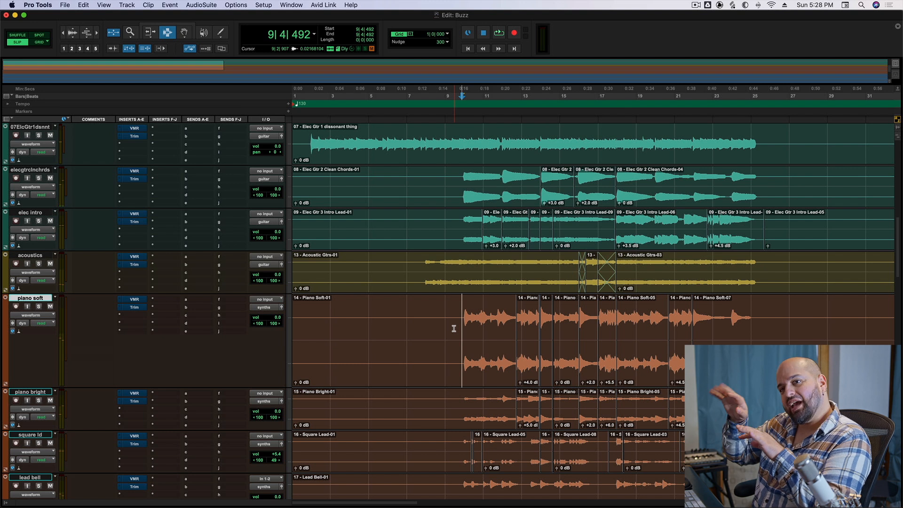
Examine the clip gain changes on the square ld track from just before bar 10 onward.
scroll(517, 334, down, 3)
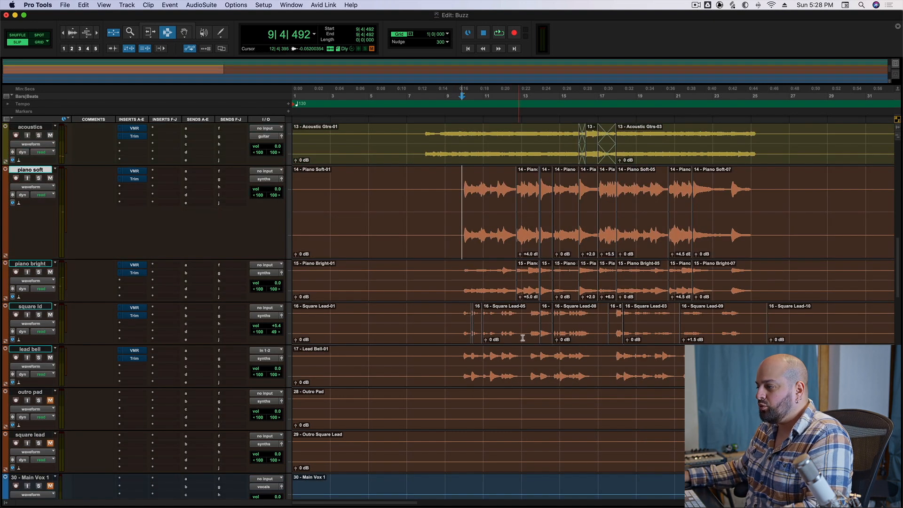
click(475, 331)
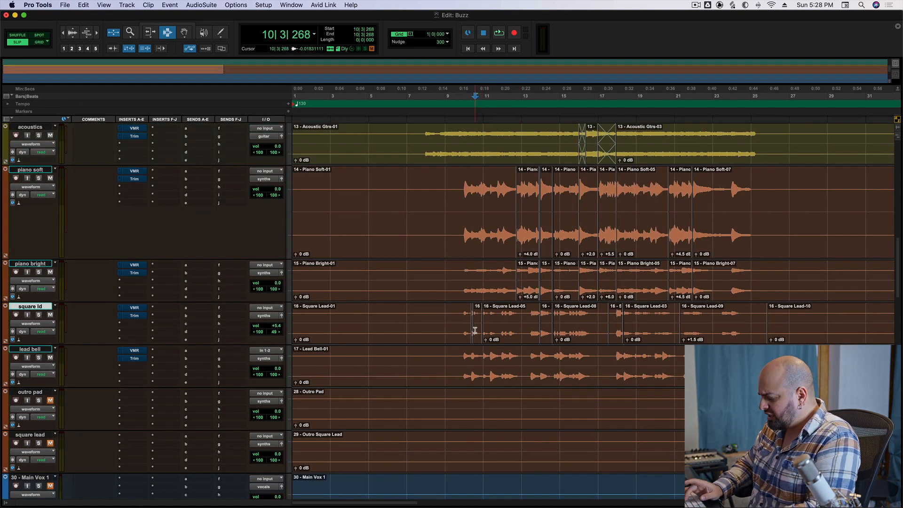
key(t)
key(t)
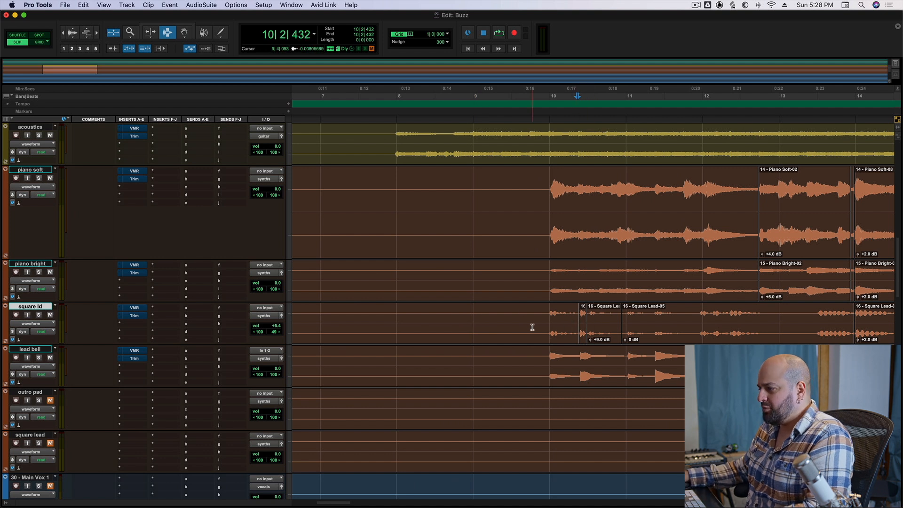
drag(545, 324, 767, 337)
click(533, 320)
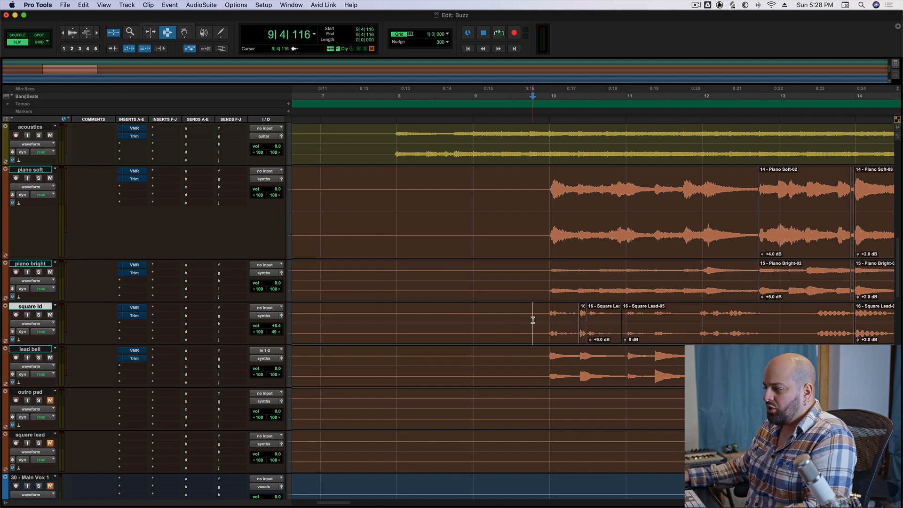
key(r)
key(r)
key(r)
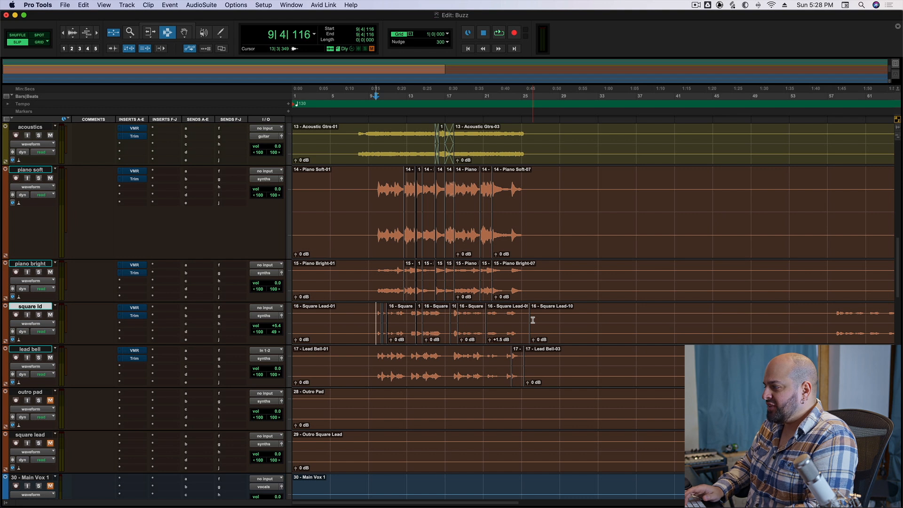
key(t)
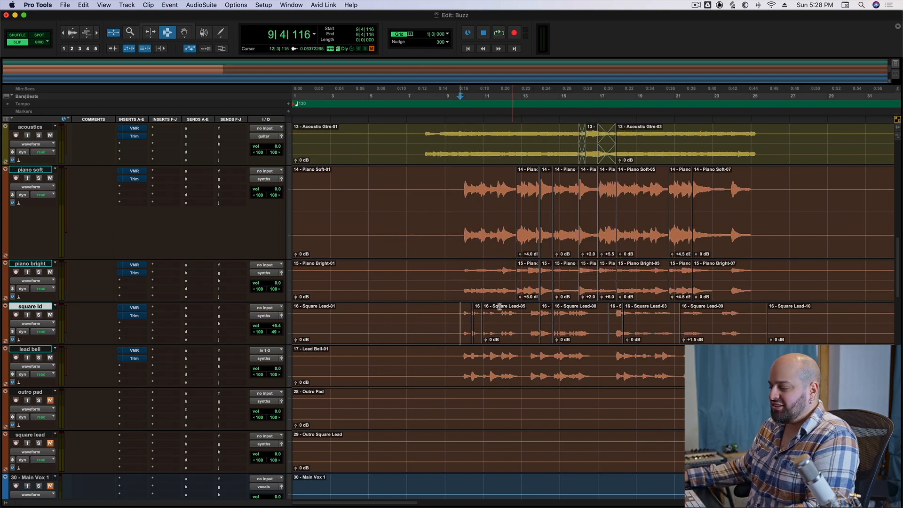
Play the mix from just before the acoustics track's crossfades near bar 15, stop, and return the cursor to bar 9.
scroll(493, 314, up, 3)
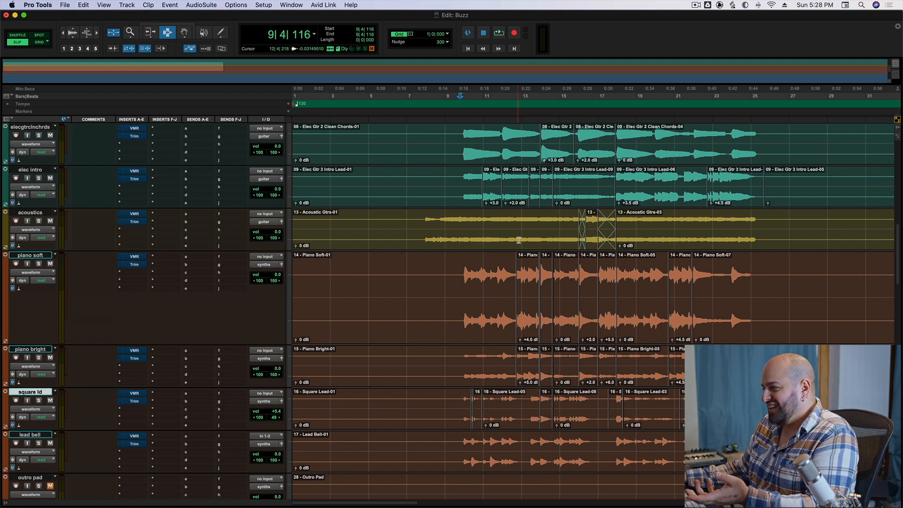
click(574, 226)
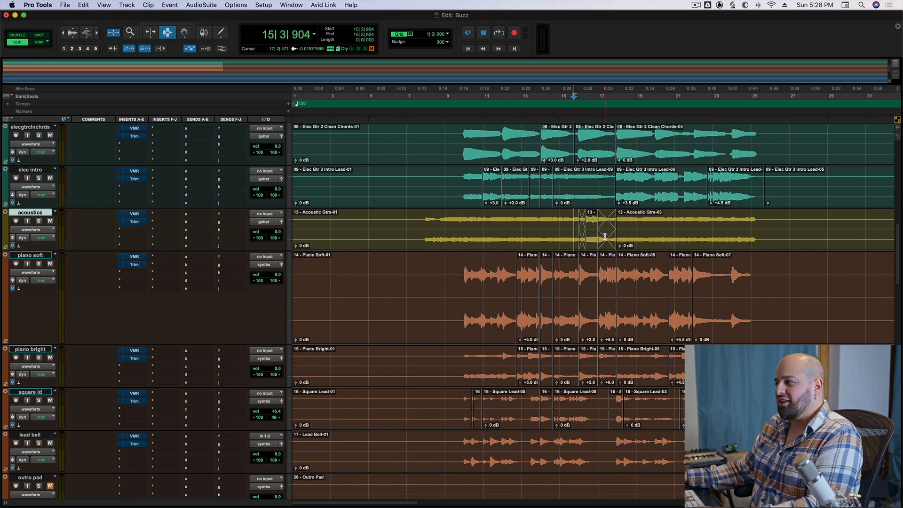
key(space)
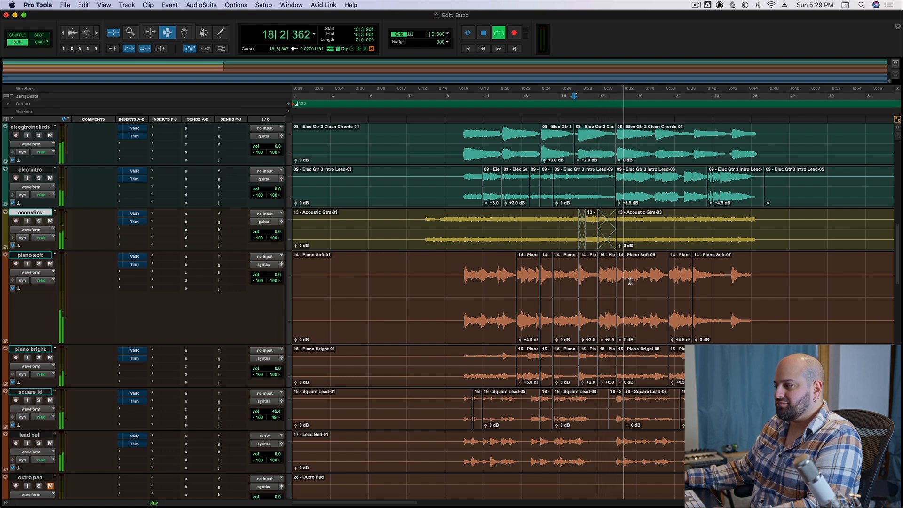
key(space)
click(455, 233)
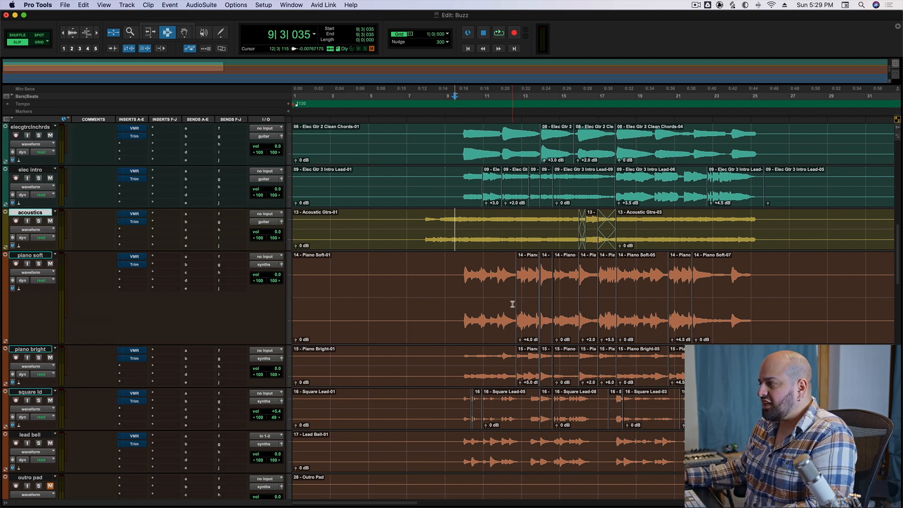
Unmute the 10ElcGtr4DrtyVr guitar track.
scroll(606, 318, up, 3)
scroll(608, 315, down, 1)
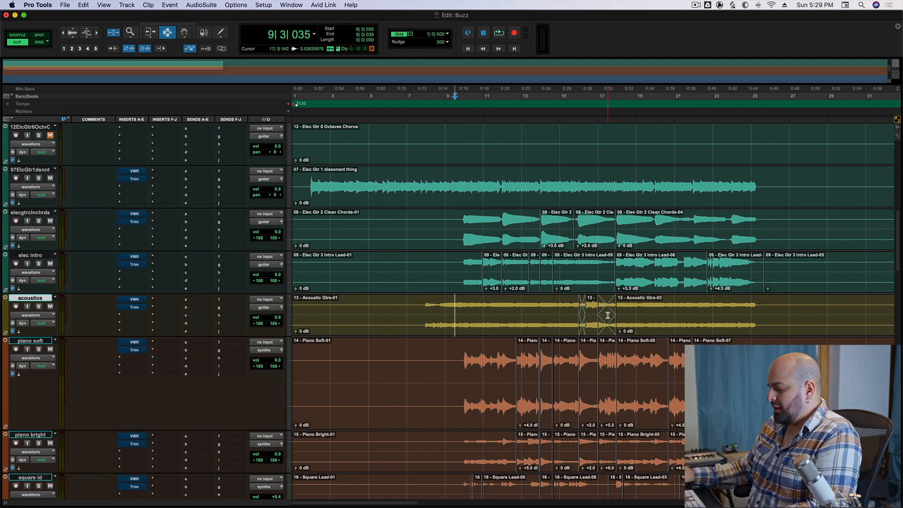
key(r)
scroll(575, 307, up, 5)
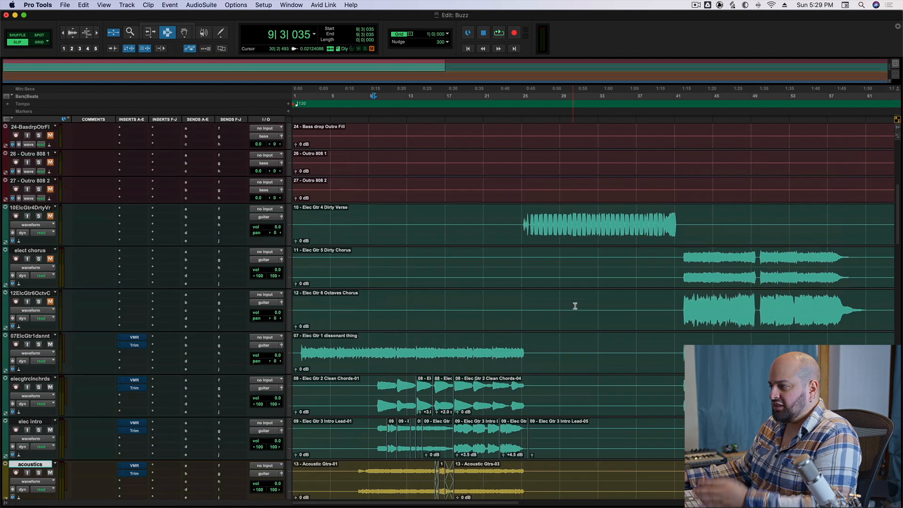
click(50, 216)
Play the verse from just before the LINN drum part enters in bar 25, and stop after several bars.
scroll(427, 204, up, 10)
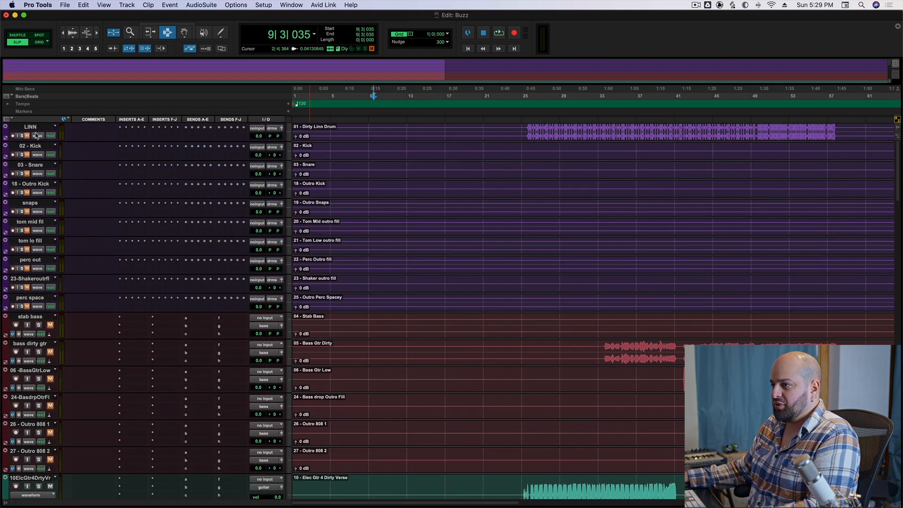
click(526, 132)
key(space)
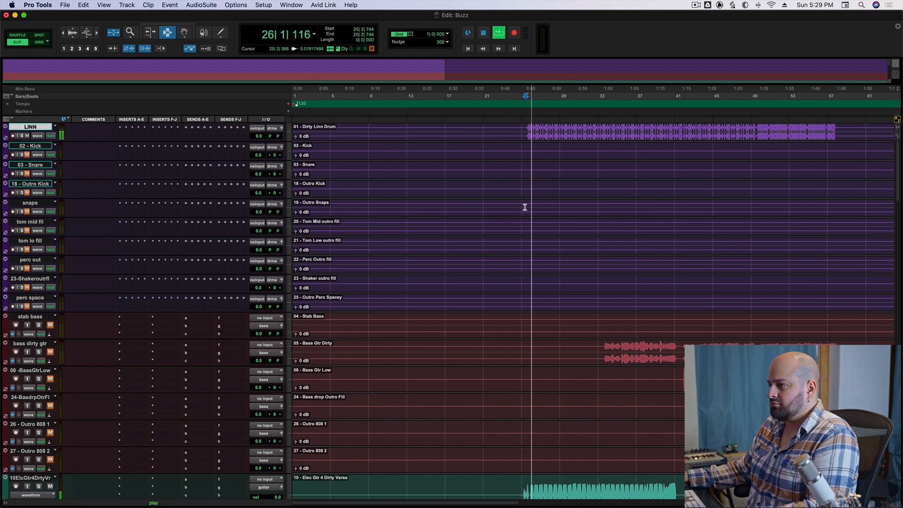
scroll(481, 230, down, 8)
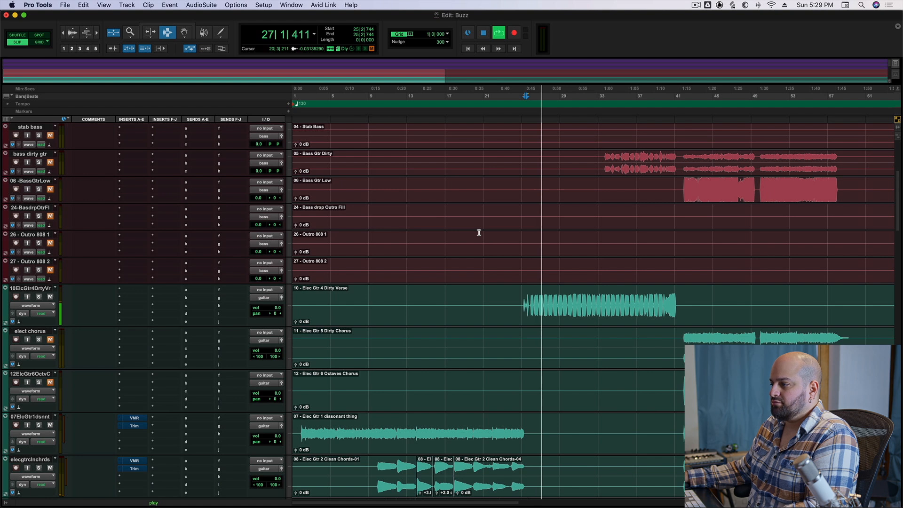
scroll(479, 232, down, 3)
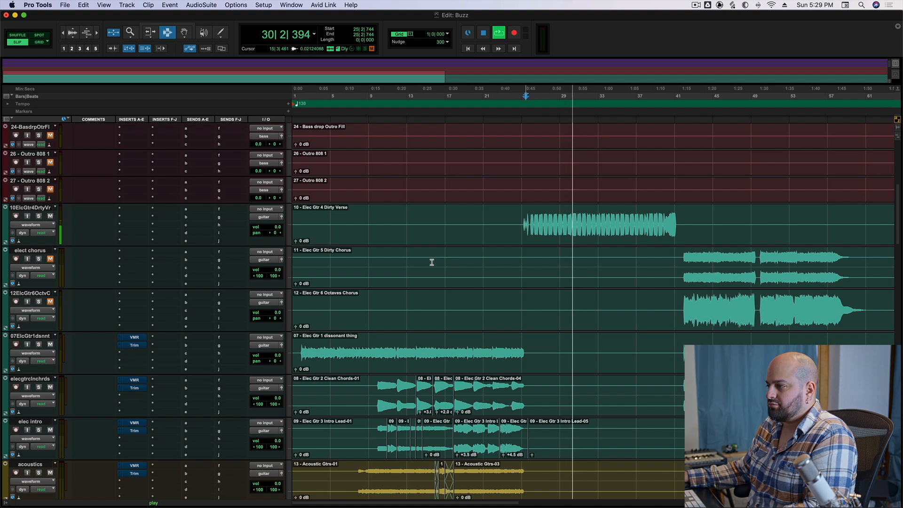
key(space)
Return to bar 9 of the intro and select the tracks from 07ElcGtr1dsnnt down through the piano and lead synth tracks.
scroll(411, 292, down, 4)
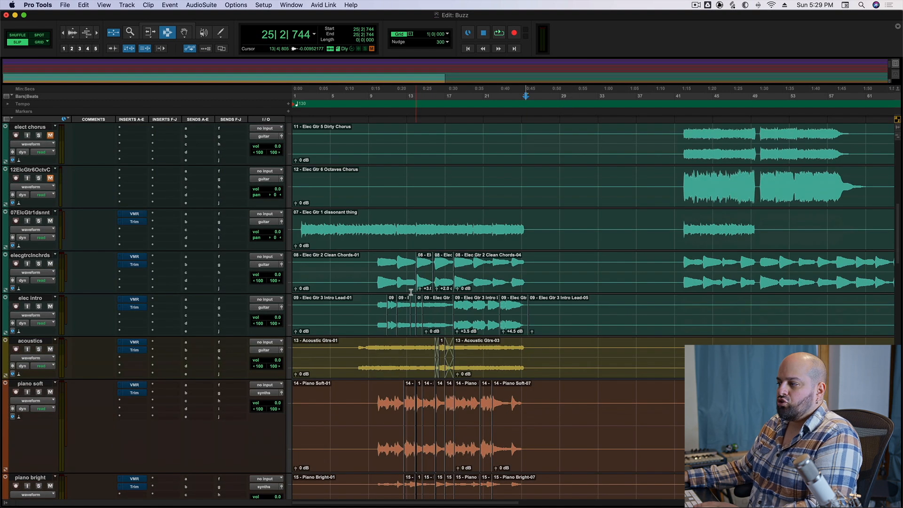
click(388, 299)
drag(372, 309, 373, 314)
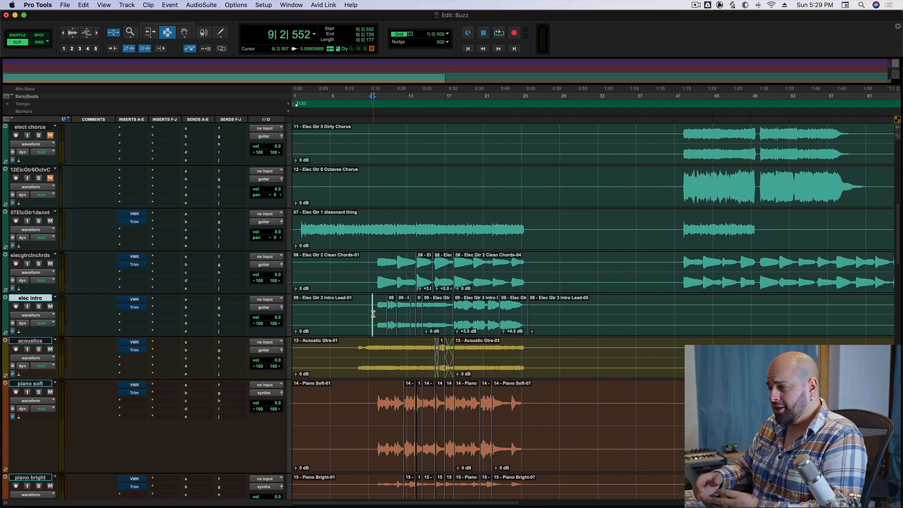
key(super+bracketright)
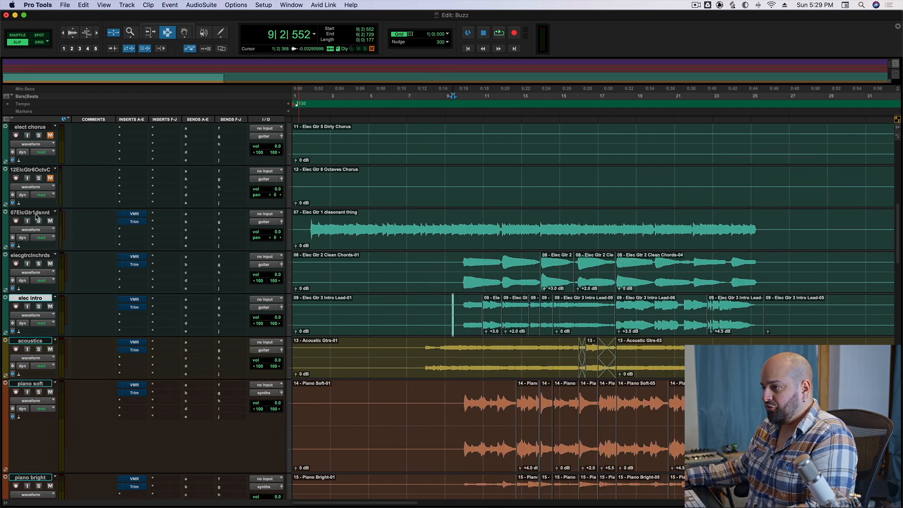
scroll(33, 231, down, 5)
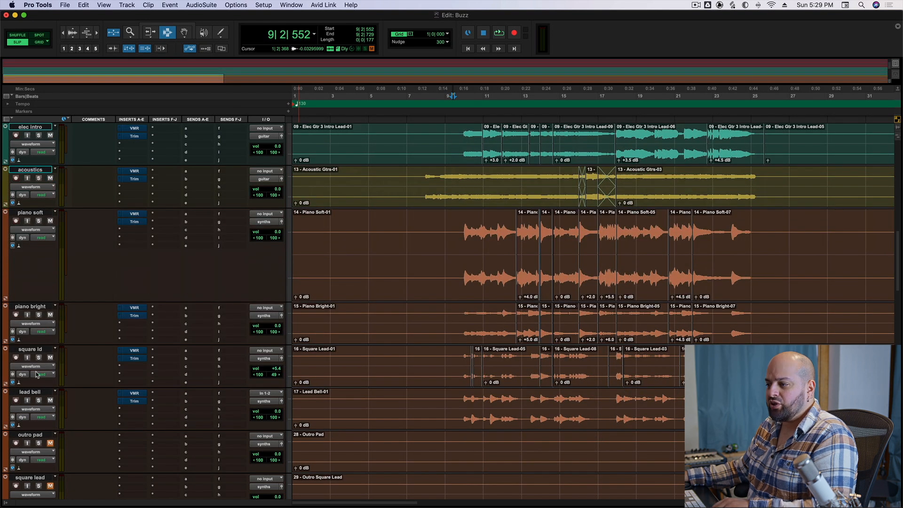
scroll(114, 397, up, 5)
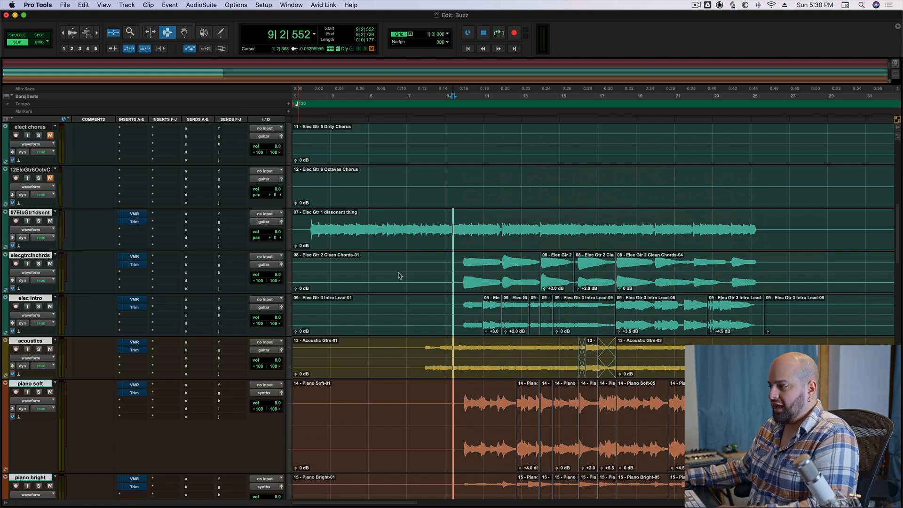
Play the intro from bar 9 beat 3, select the tracks from 07ElcGtr1dsnnt down through the pianos and lead synths, and stop.
click(456, 282)
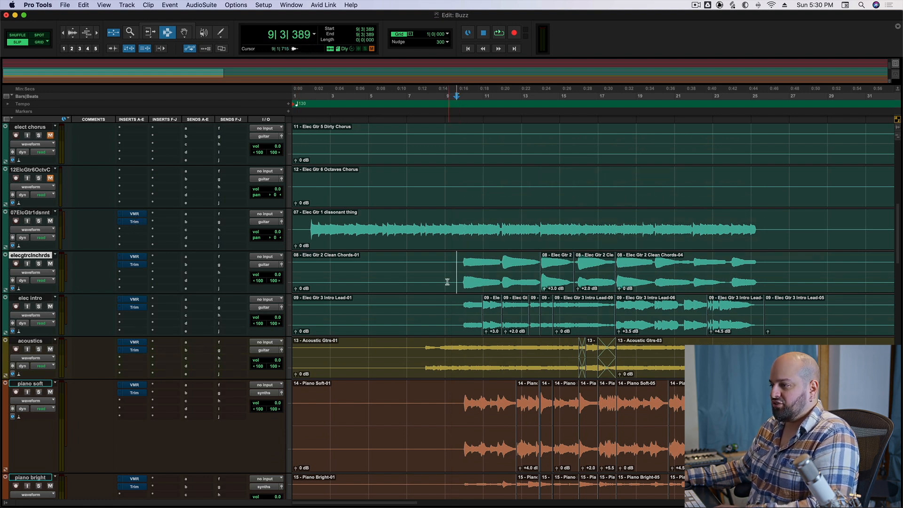
key(space)
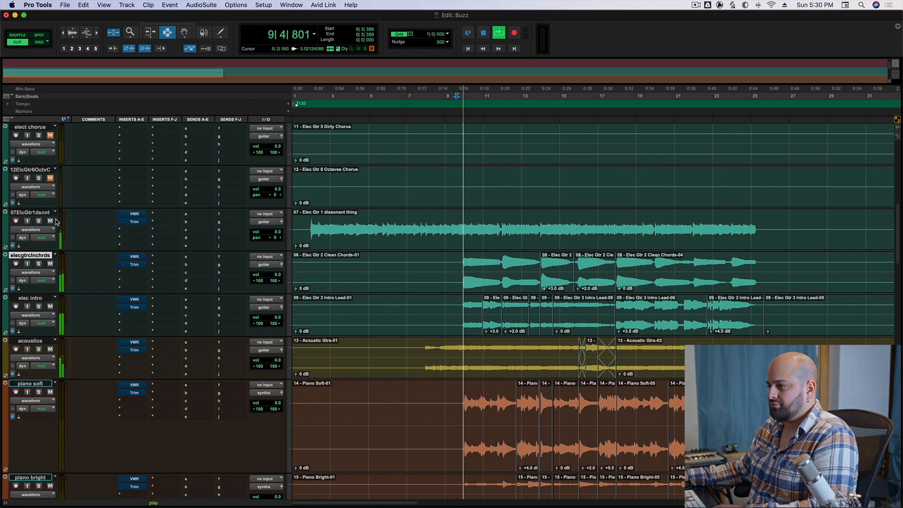
scroll(40, 242, down, 3)
scroll(40, 241, down, 1)
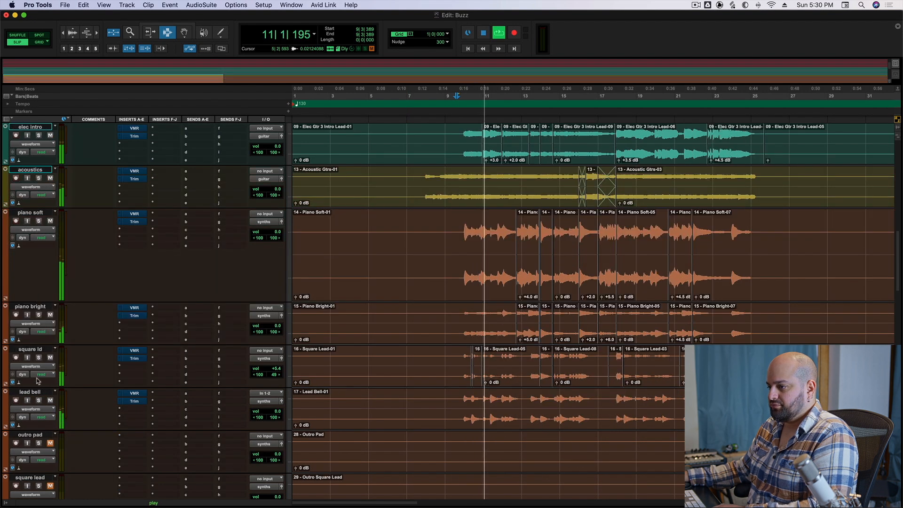
scroll(196, 366, up, 4)
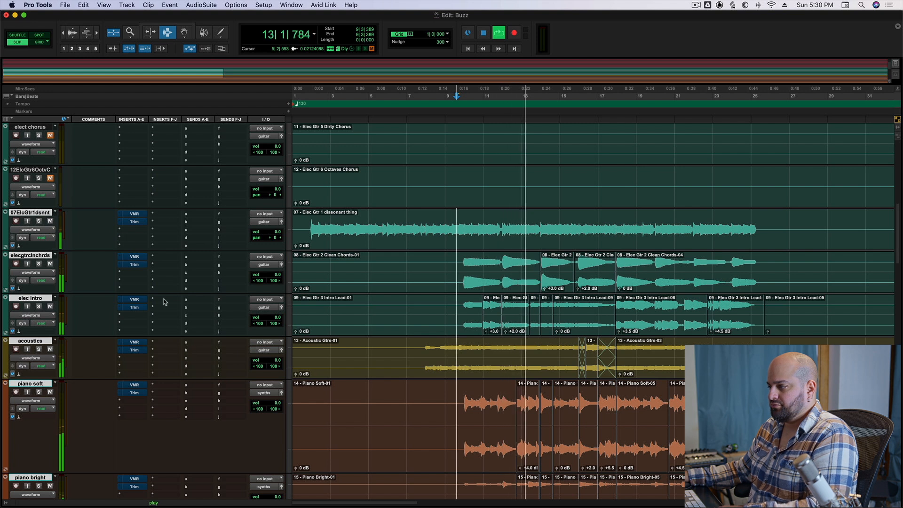
key(space)
Take the VMR and Trim inserts out of bypass on all selected tracks and play the intro to hear them.
alt+shift+super+click(130, 216)
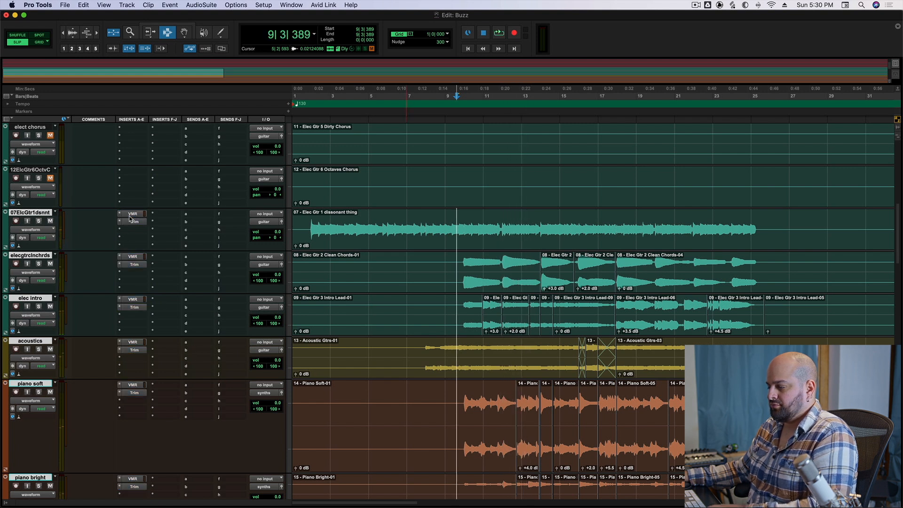
key(space)
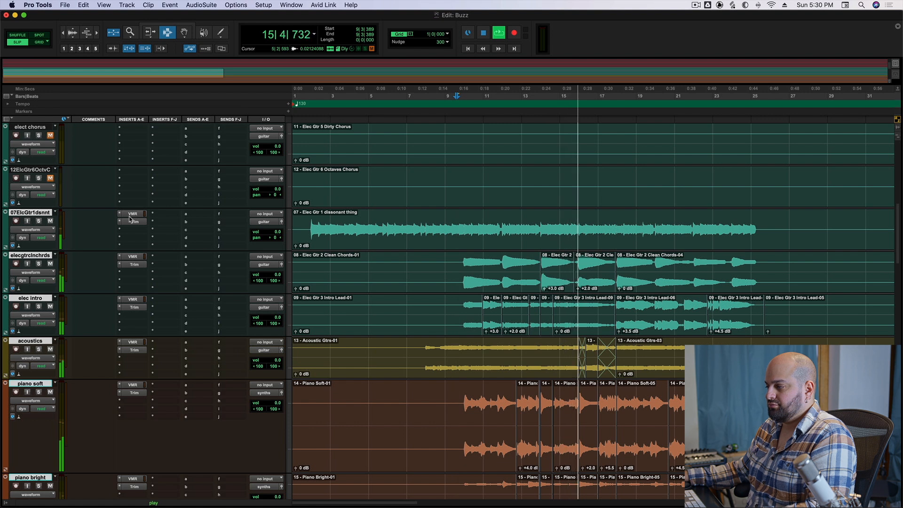
key(space)
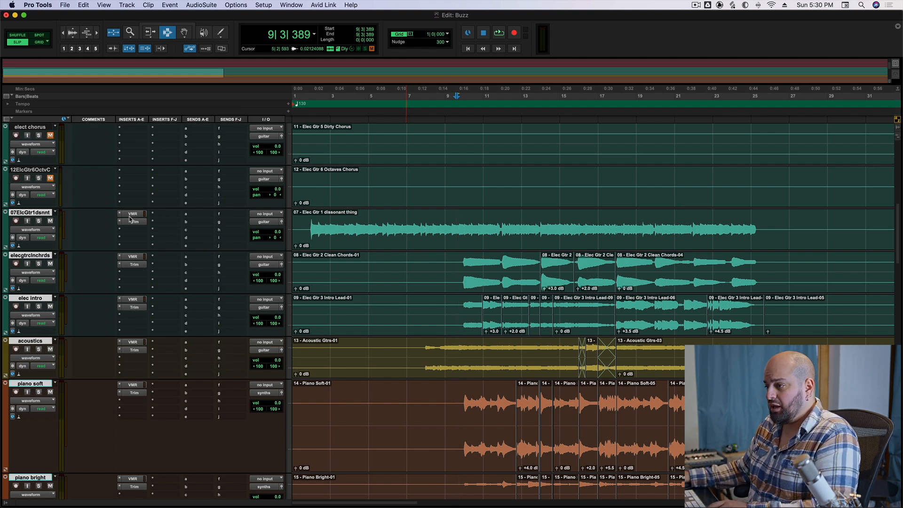
Bypass the inserts on all selected tracks and play the same intro passage for comparison.
key(shift+a)
key(space)
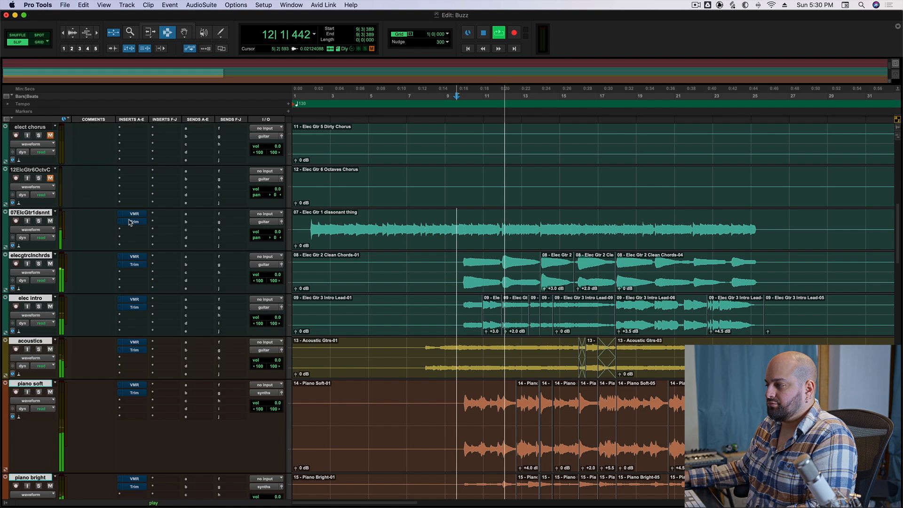
key(space)
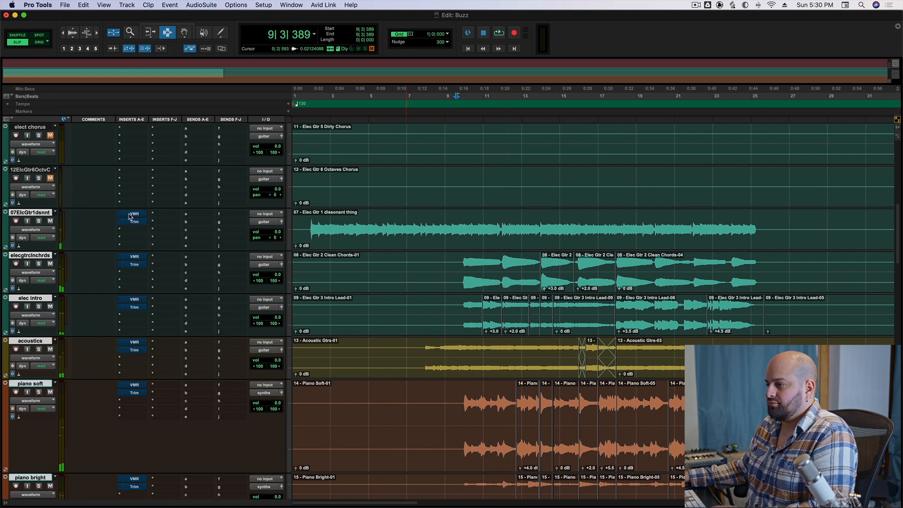
Re-enable the VMR and Trim inserts on all selected tracks and play the intro passage again.
alt+super+click(131, 217)
key(space)
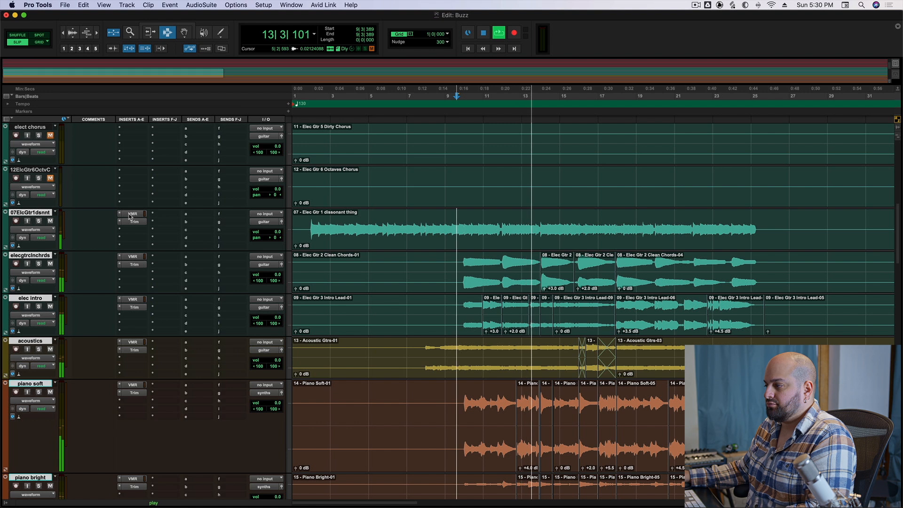
Solo the acoustics track and isolate its VMR's FG-N EQ by switching off the Virtual Channel module and bypassing the Trim insert.
key(space)
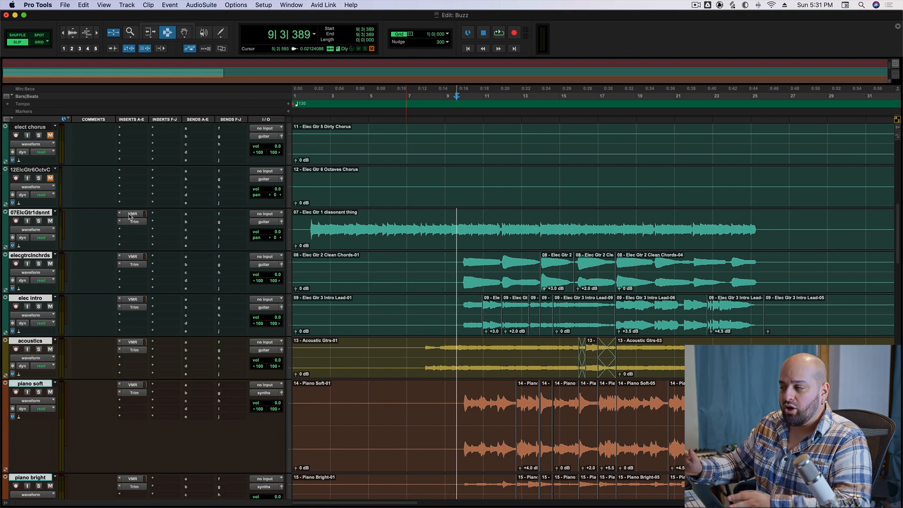
click(131, 343)
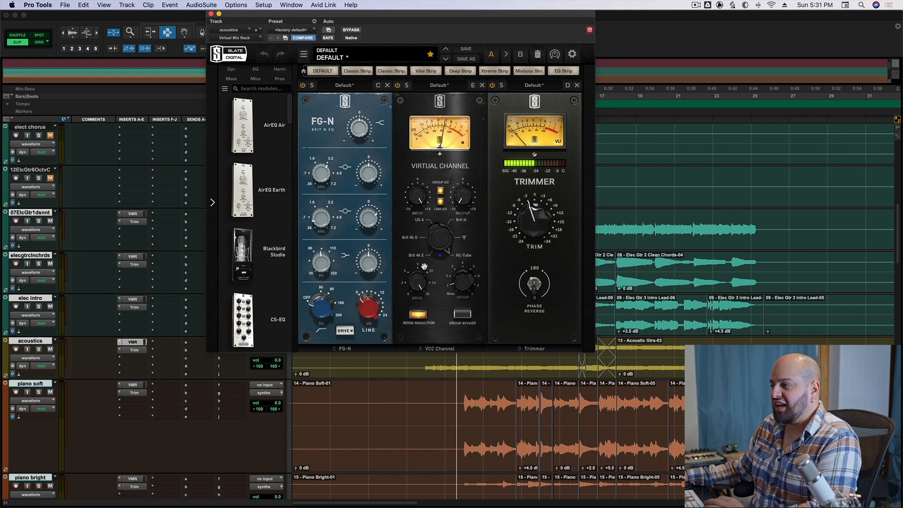
click(38, 349)
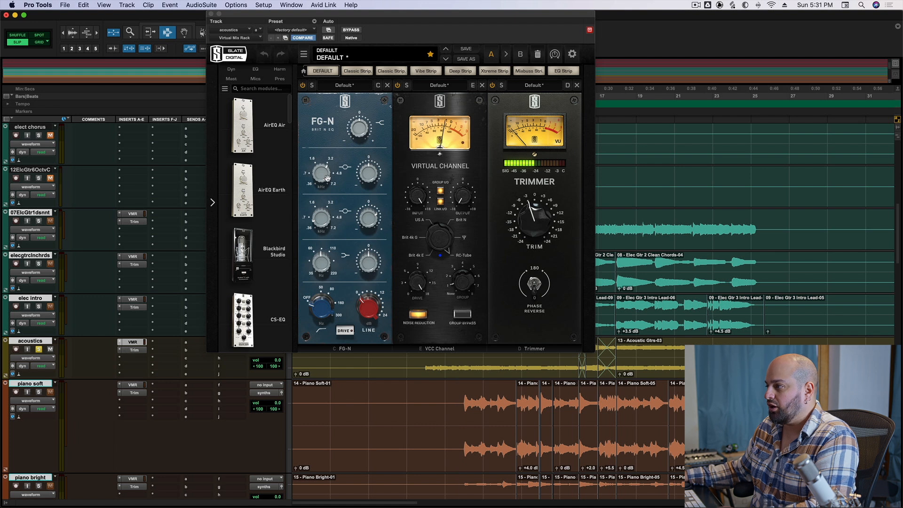
click(397, 86)
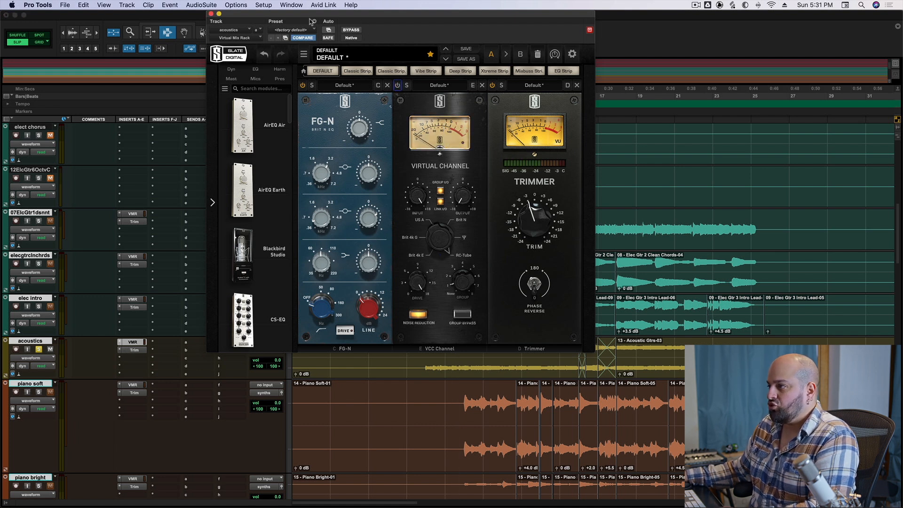
super+click(139, 350)
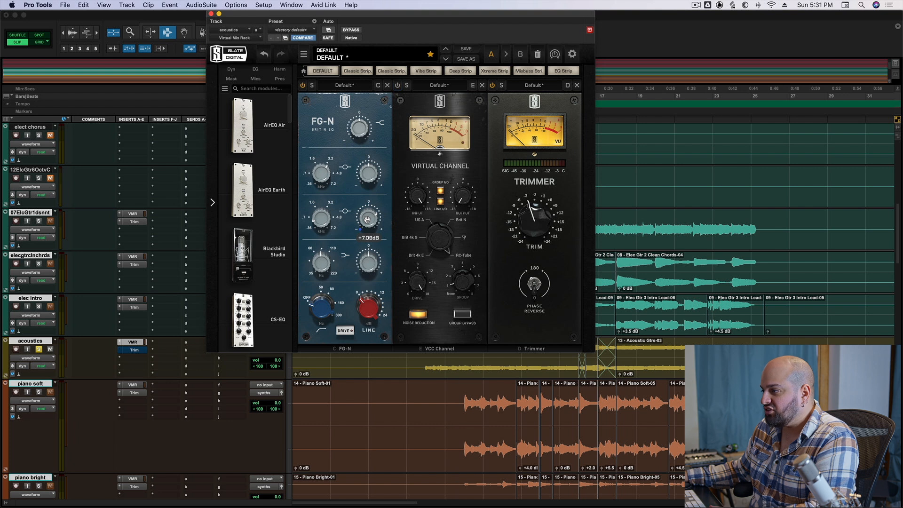
Play the soloed acoustics with the whole VMR bypassed and enabled to compare the FG-N EQ setting.
mouse_move(322, 223)
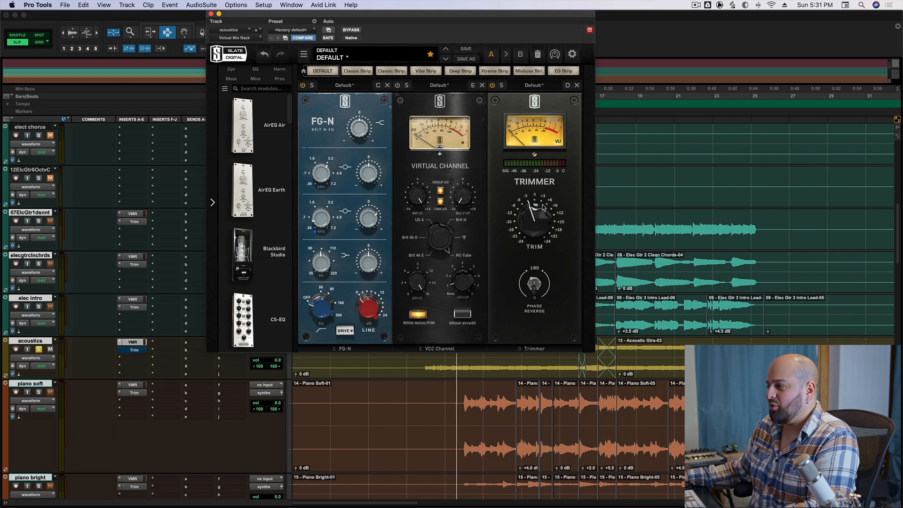
click(351, 29)
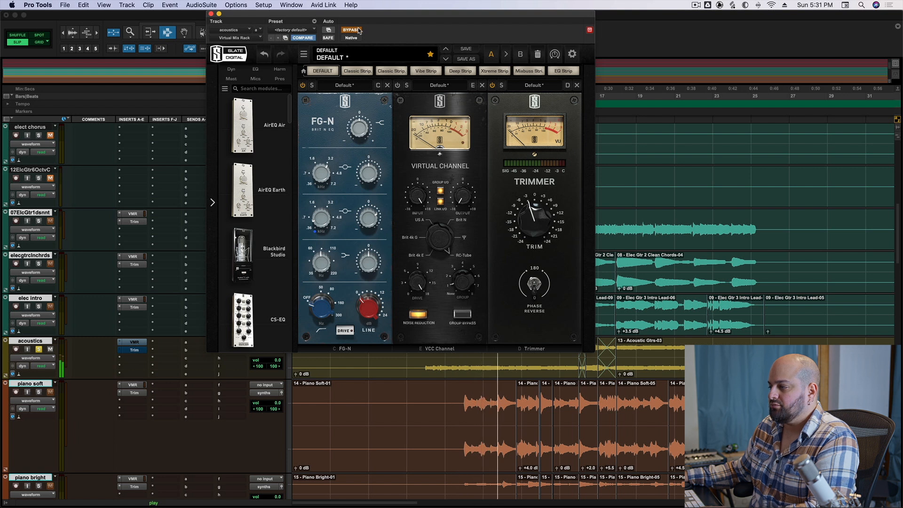
click(357, 30)
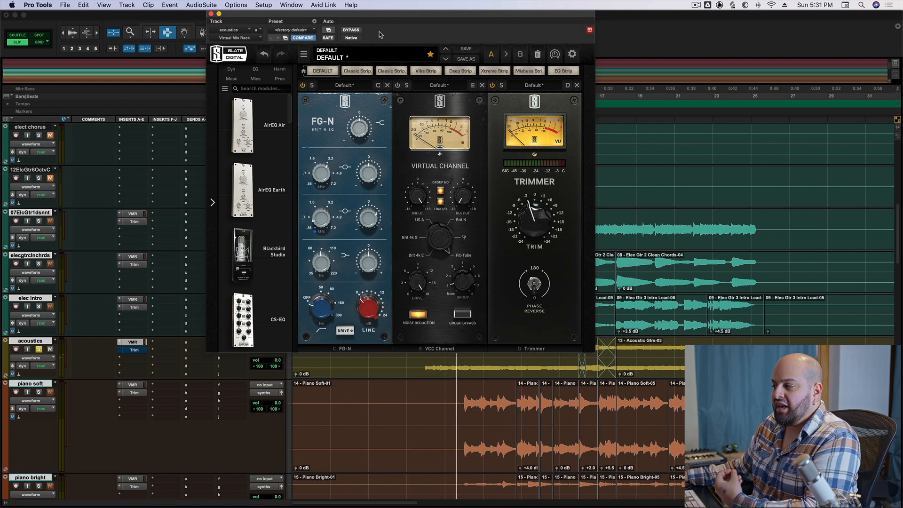
Solo the piano soft and piano bright tracks and bypass the VMR and Trim inserts on both.
click(39, 392)
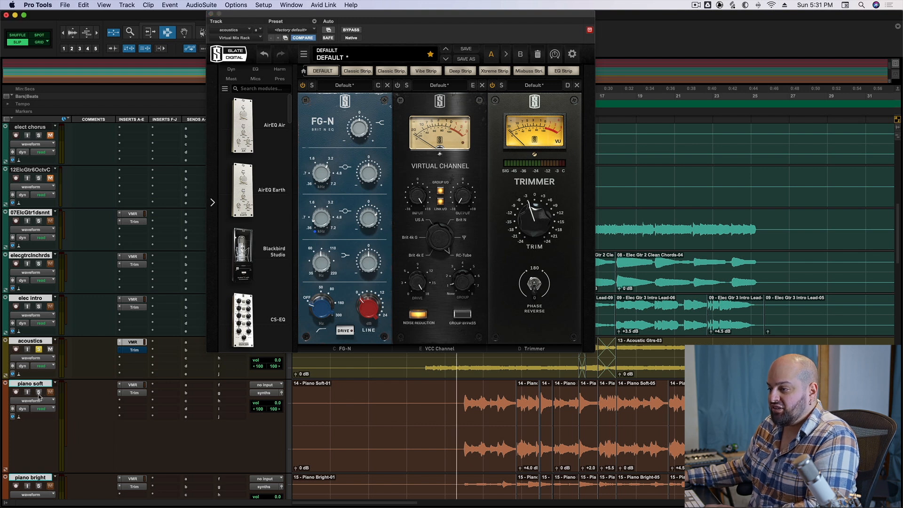
click(130, 388)
click(128, 479)
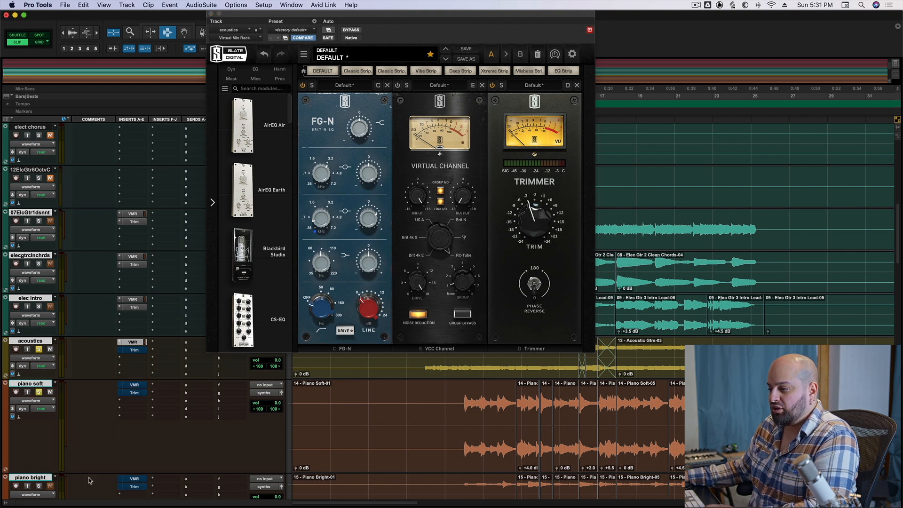
click(39, 486)
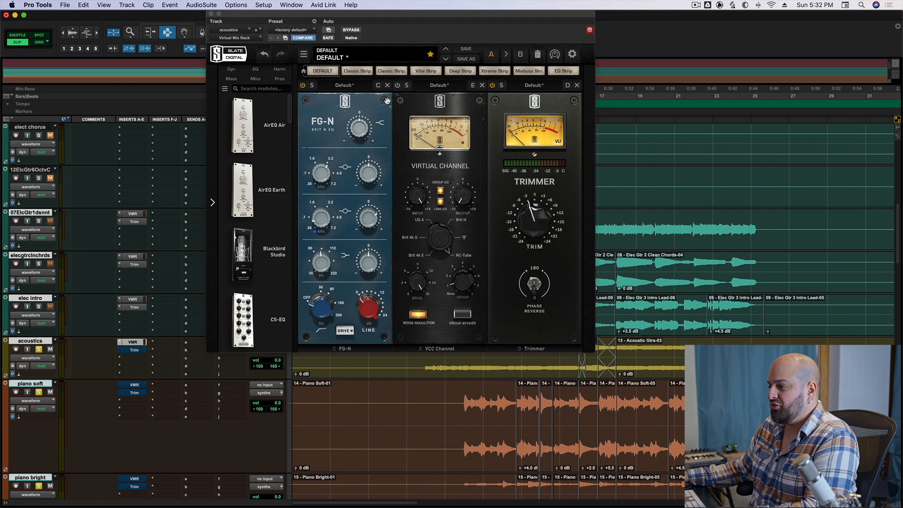
Play the acoustics together with both pianos, first with the acoustics VMR bypassed and then with it enabled.
click(355, 29)
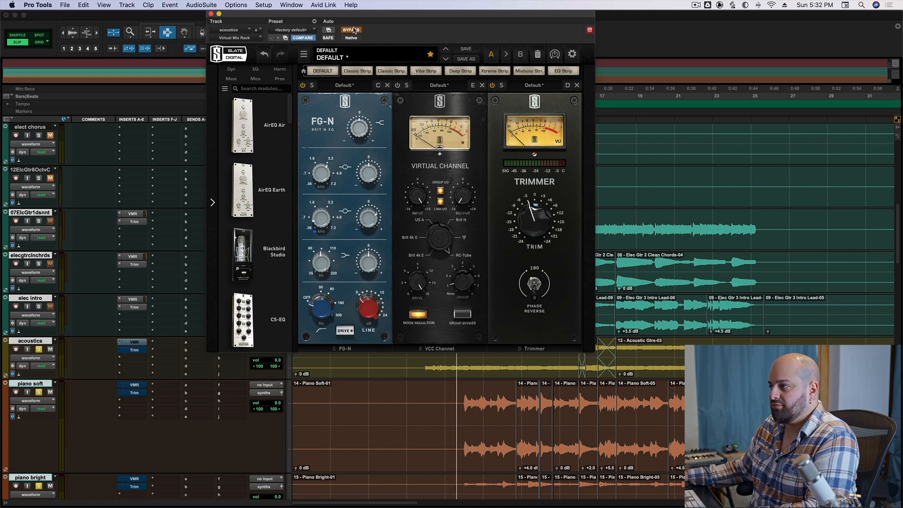
key(space)
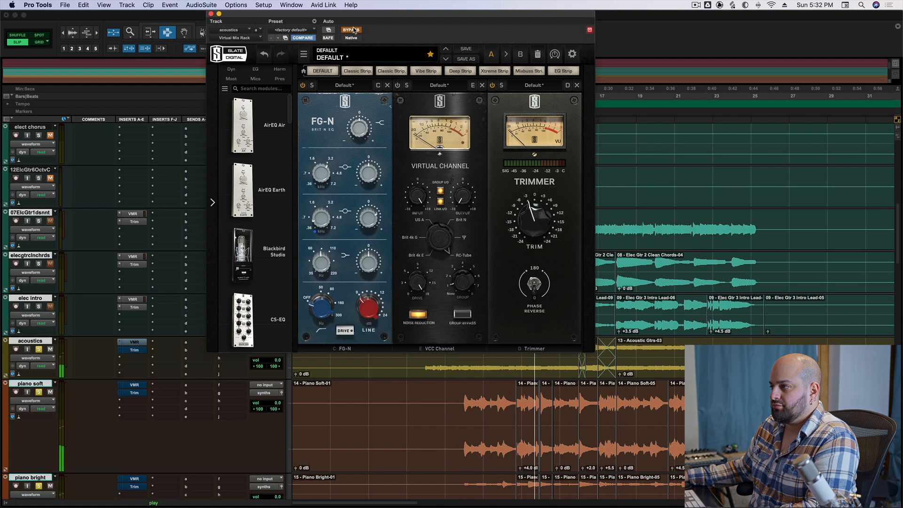
click(352, 30)
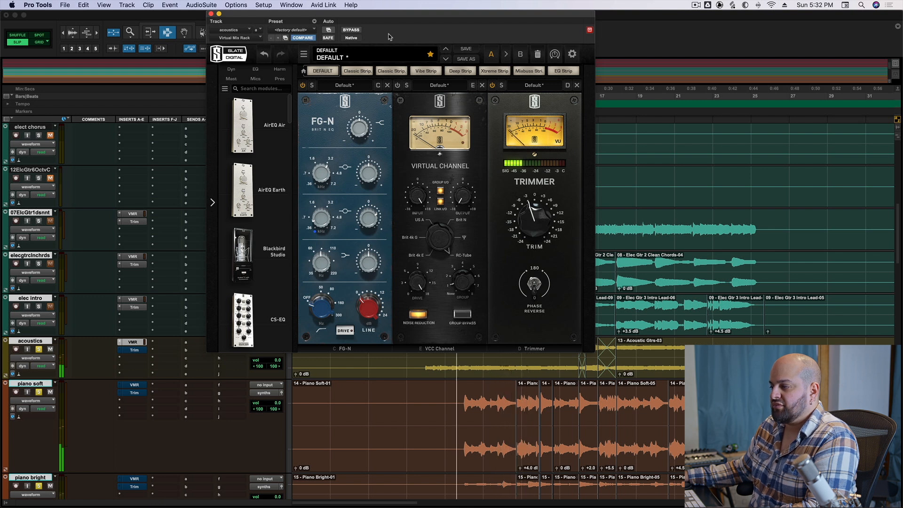
key(space)
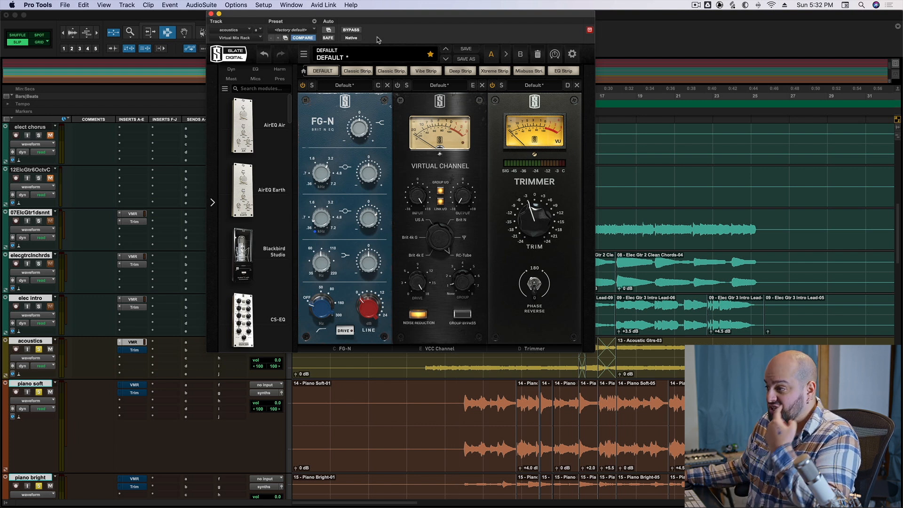
Mute the piano soft track and compare the passage again with the acoustics VMR bypassed and enabled.
click(51, 395)
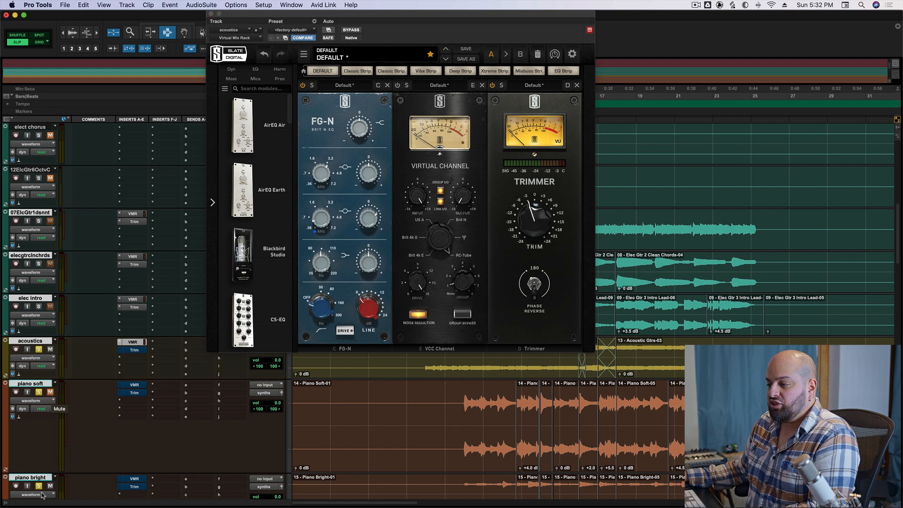
click(350, 31)
key(space)
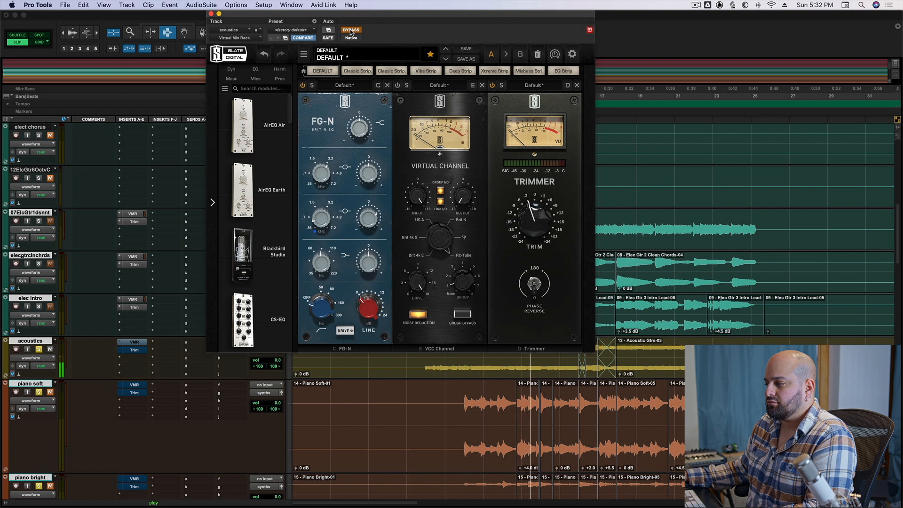
click(350, 31)
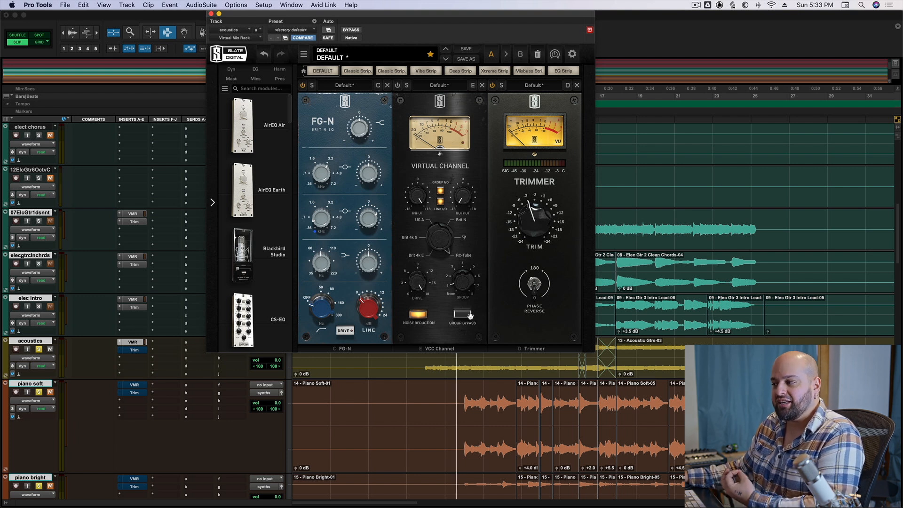
Solo the square ld and lead bell tracks too and play the intro passage to hear them with the acoustics.
scroll(194, 417, down, 3)
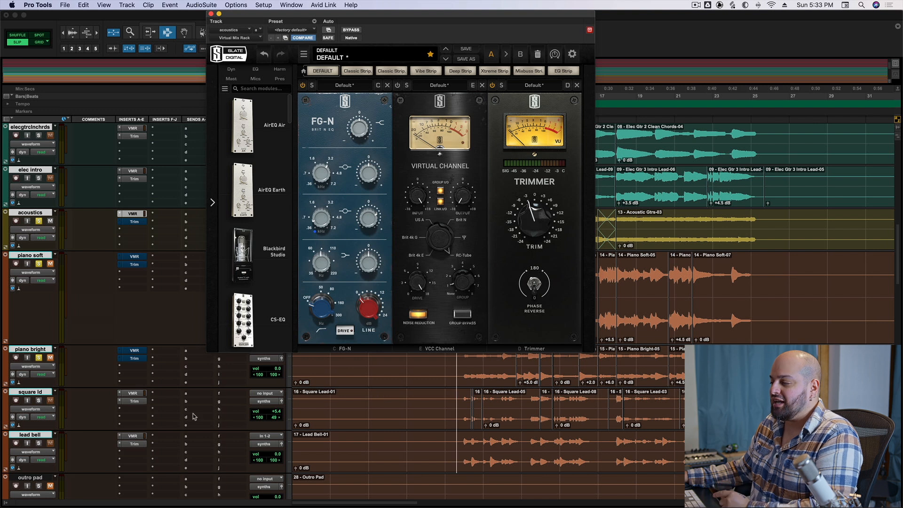
click(39, 400)
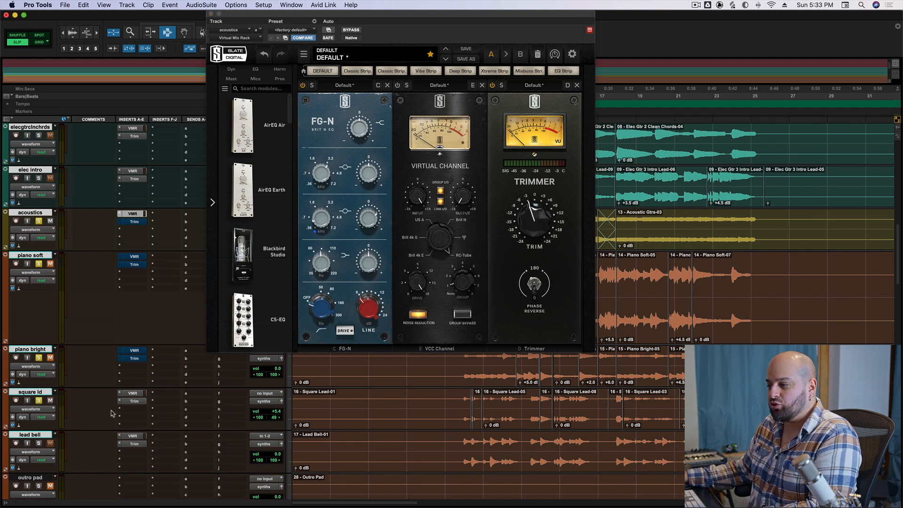
key(space)
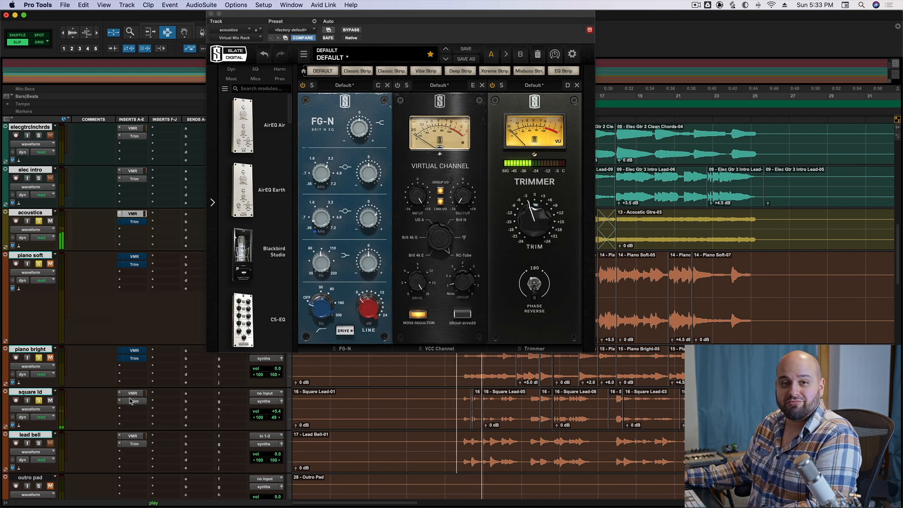
key(space)
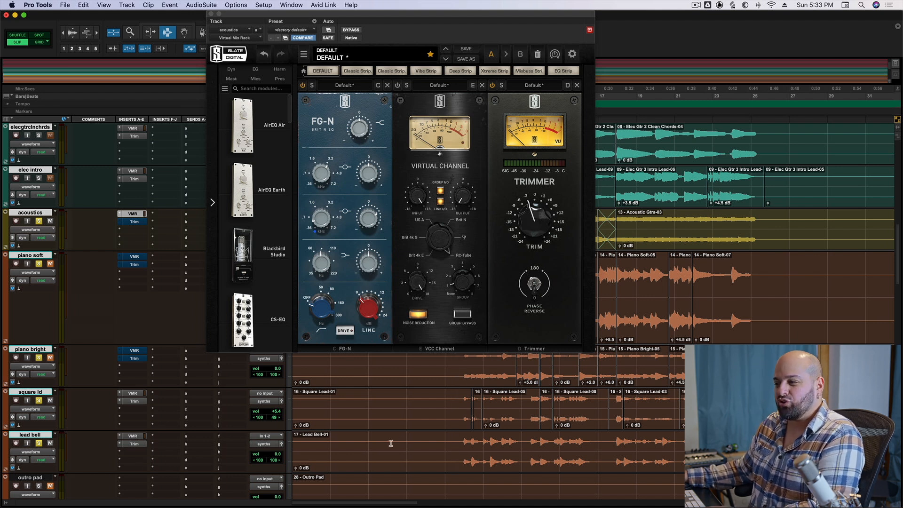
key(space)
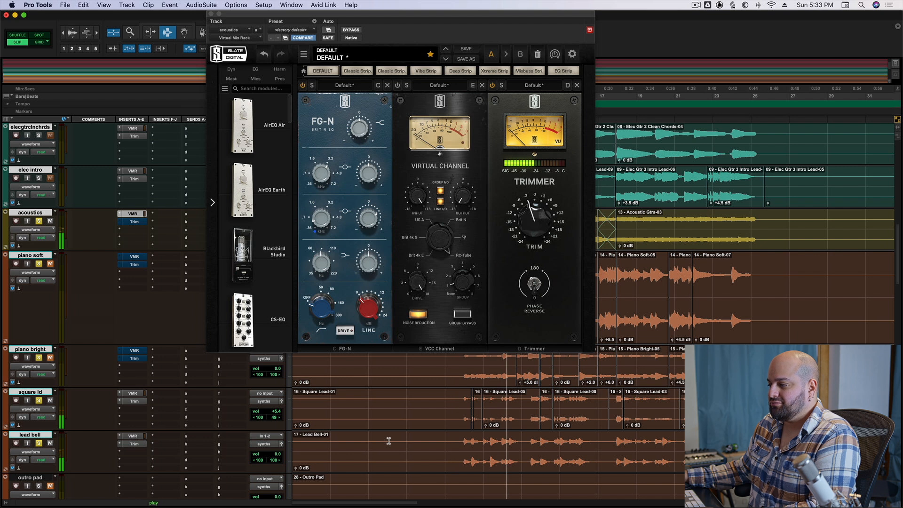
key(space)
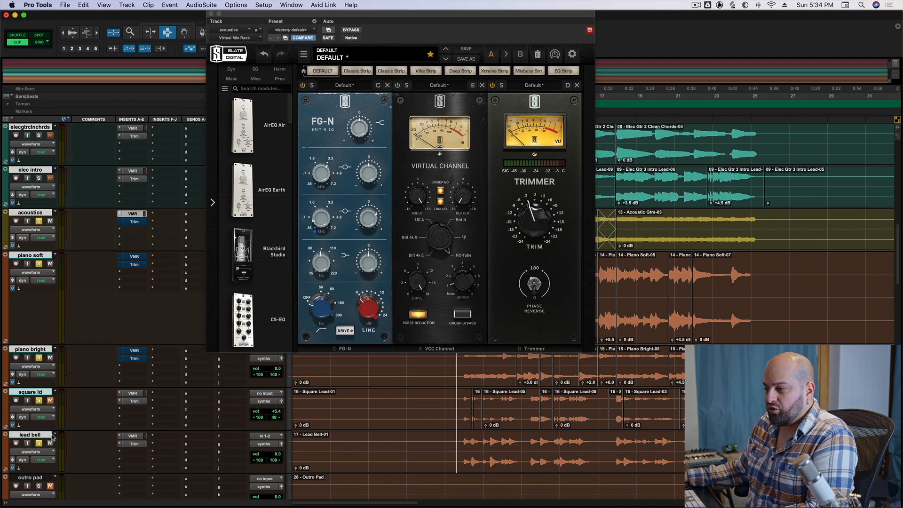
Take the acoustics Trim insert and the VMR and Trim inserts on piano soft and piano bright out of bypass.
super+click(135, 214)
super+click(131, 214)
super+click(131, 222)
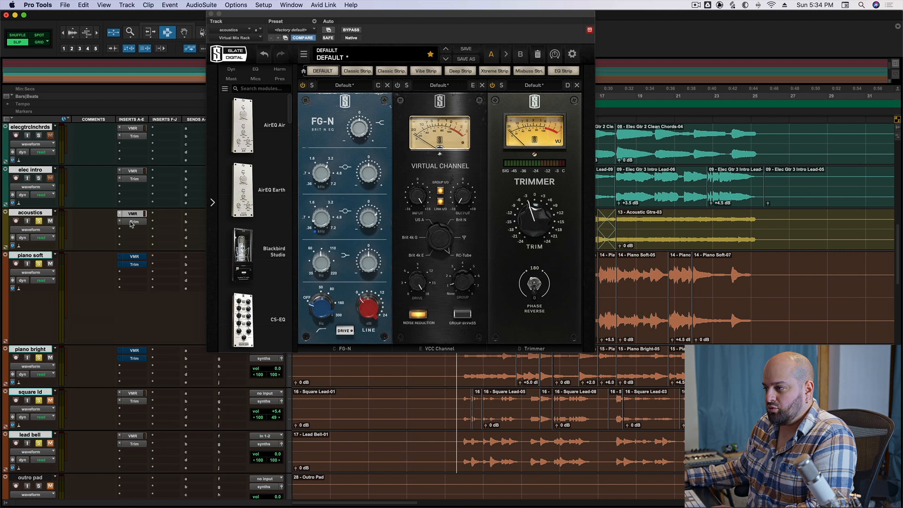
super+click(131, 256)
super+click(131, 265)
super+click(134, 350)
super+click(134, 358)
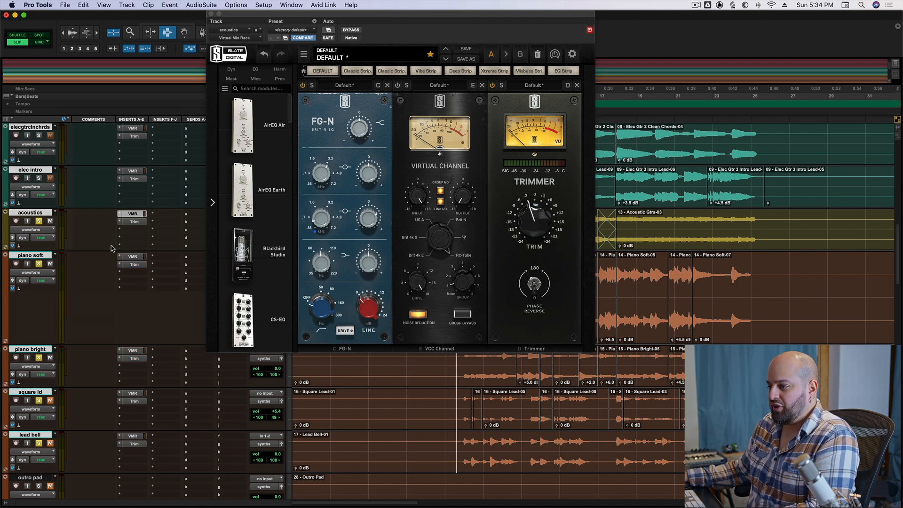
Play the intro with the pianos and open the VMR insert on the piano soft track.
key(space)
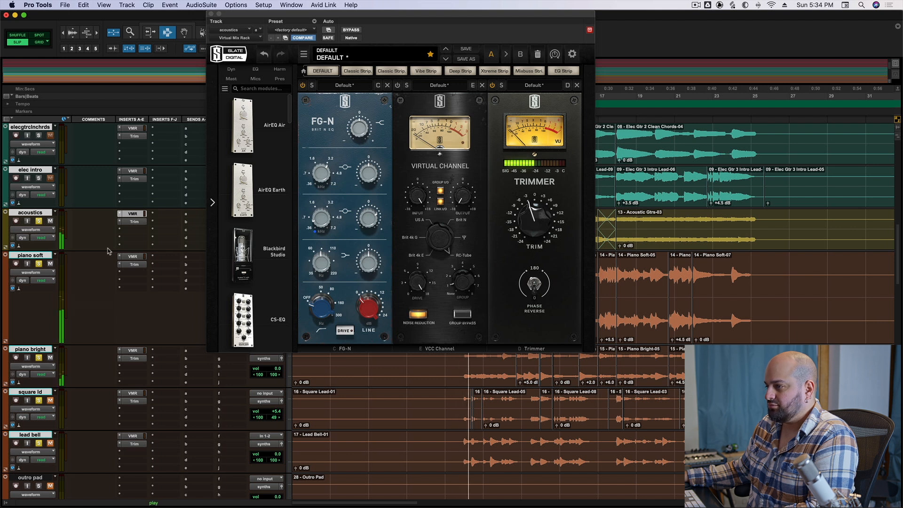
click(132, 257)
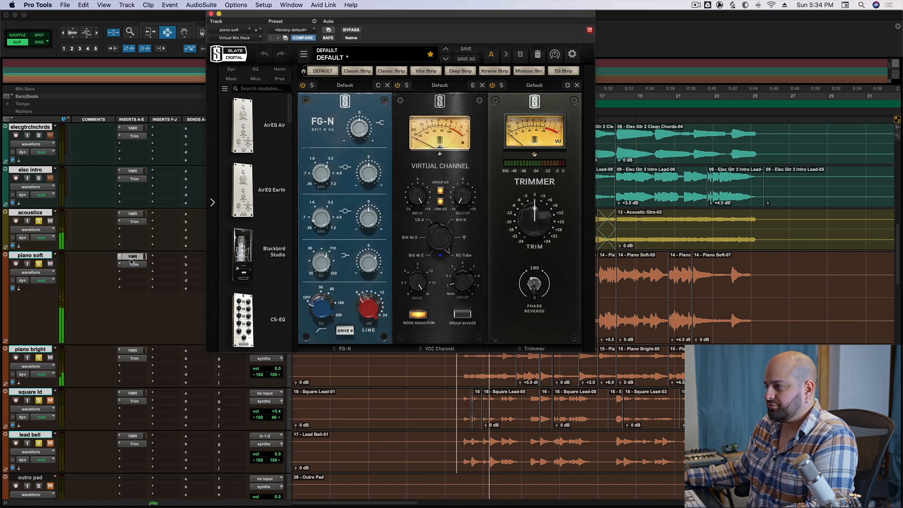
key(space)
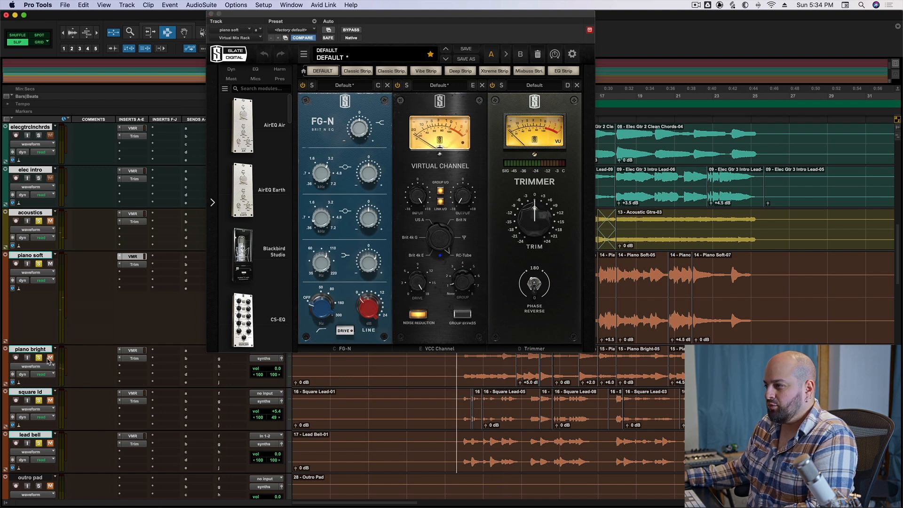
Audition piano soft and piano bright one at a time by muting the other tracks and playing the intro.
key(space)
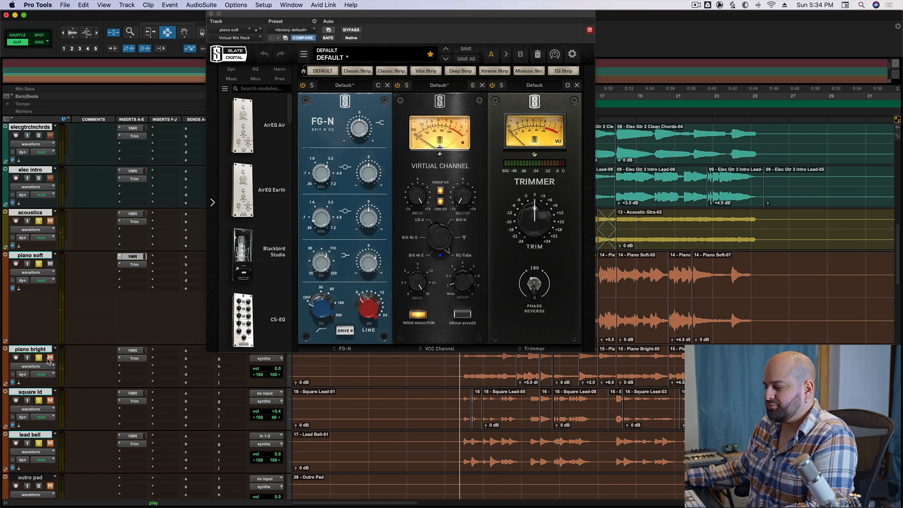
key(space)
click(51, 264)
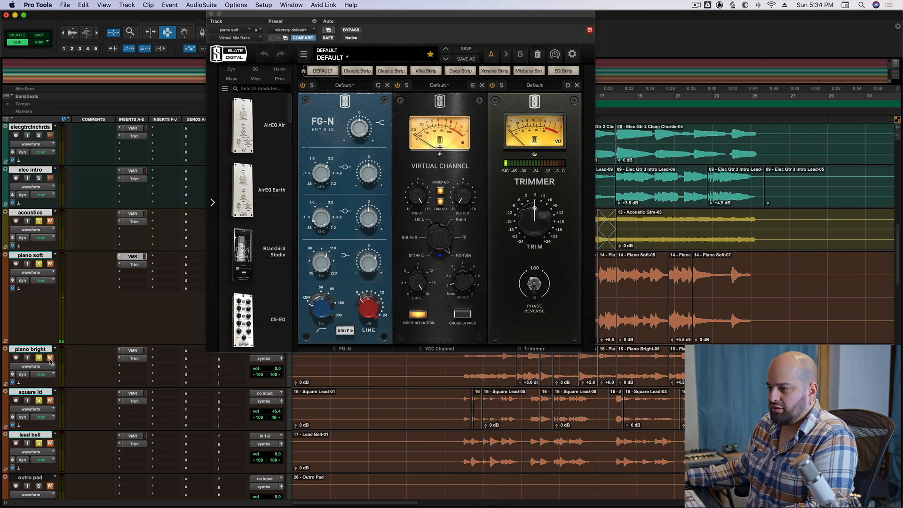
key(space)
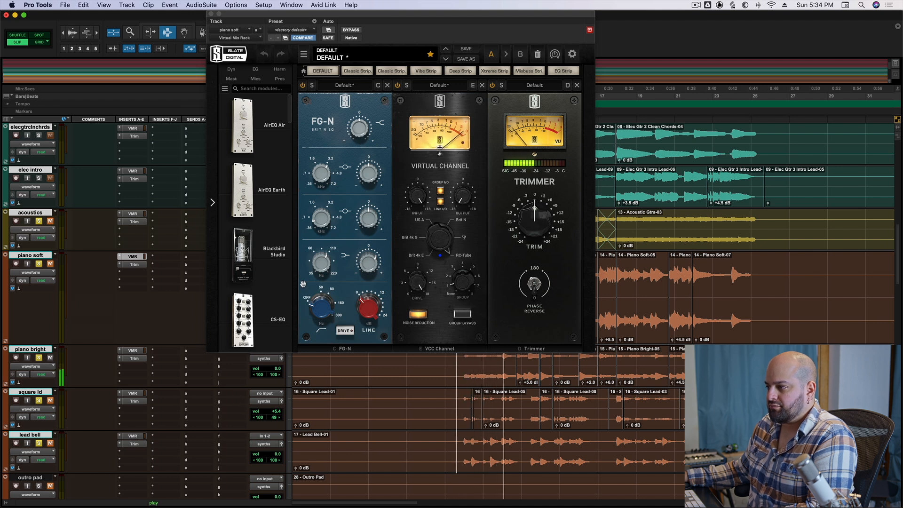
key(space)
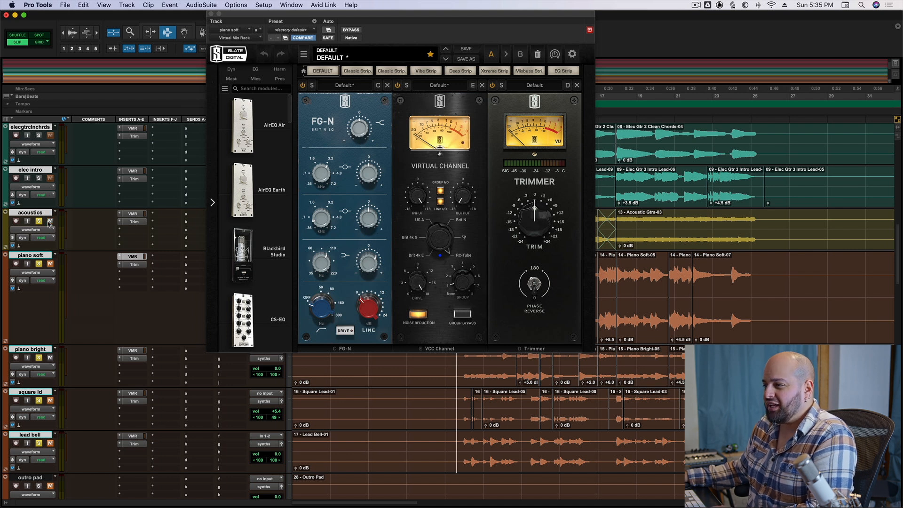
Play the intro while adjusting the gain of piano soft's FG-N low-mid band and set that band's frequency to about 492 Hz.
key(space)
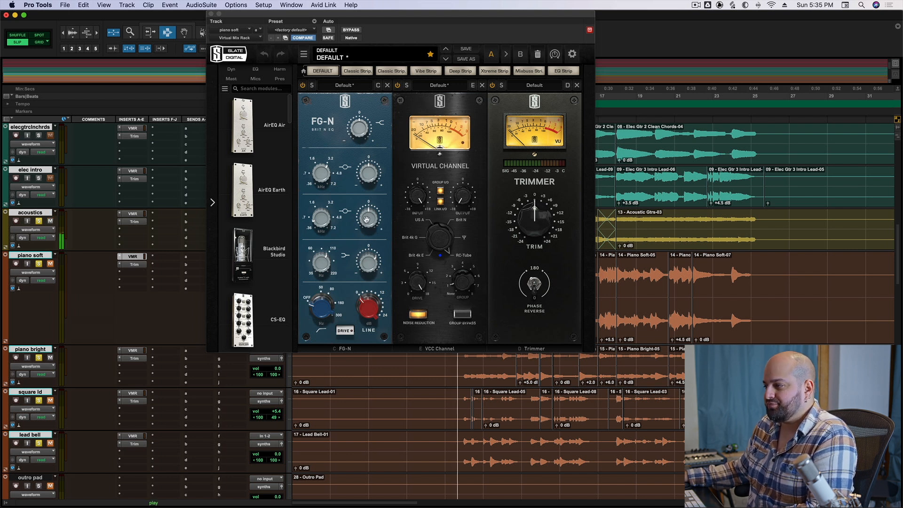
drag(367, 223, 372, 208)
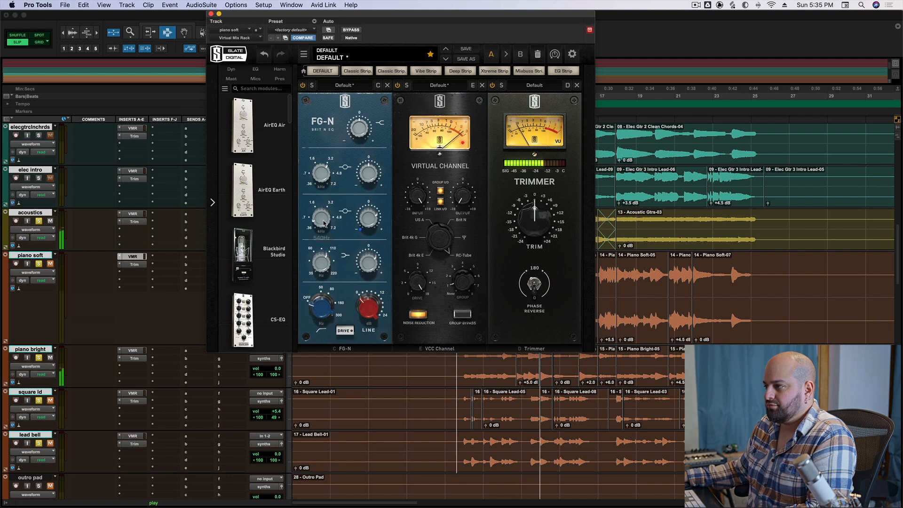
key(space)
mouse_move(330, 222)
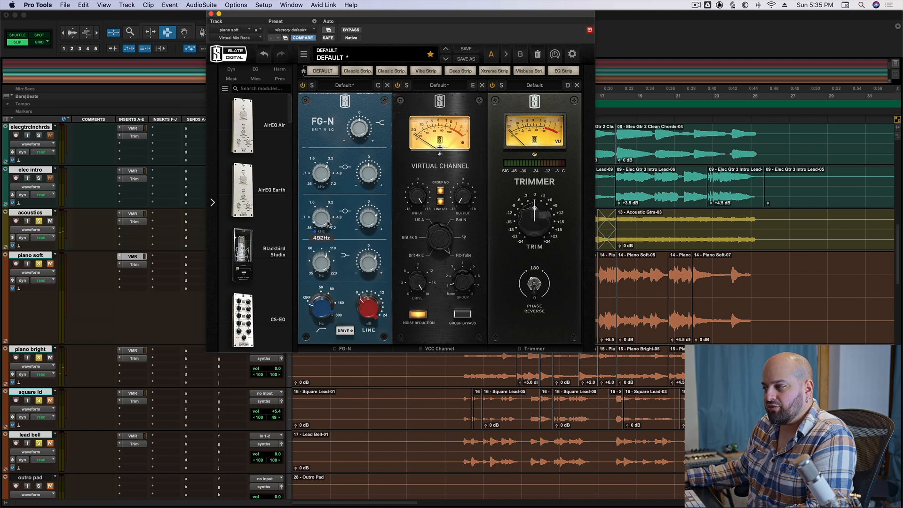
Replay the intro and fine-tune the low-mid band's frequency on piano soft between about 450 and 492 Hz.
key(space)
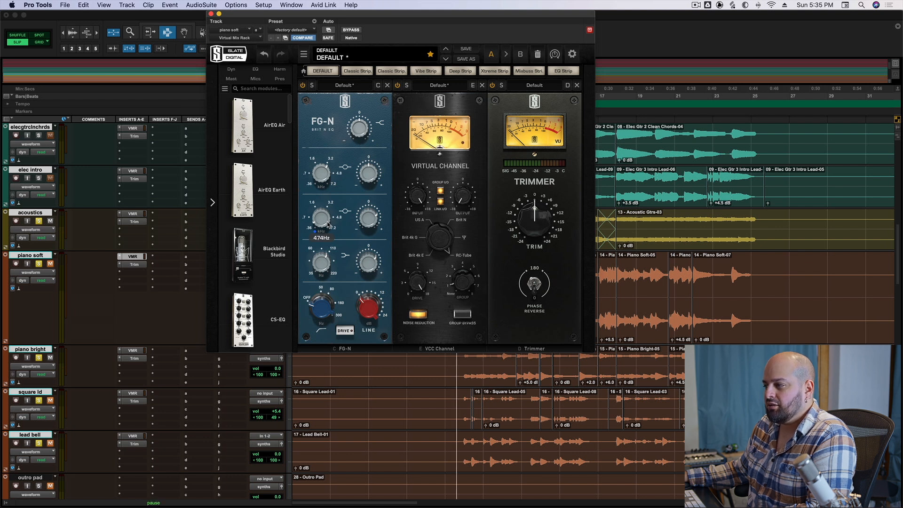
drag(329, 225, 334, 245)
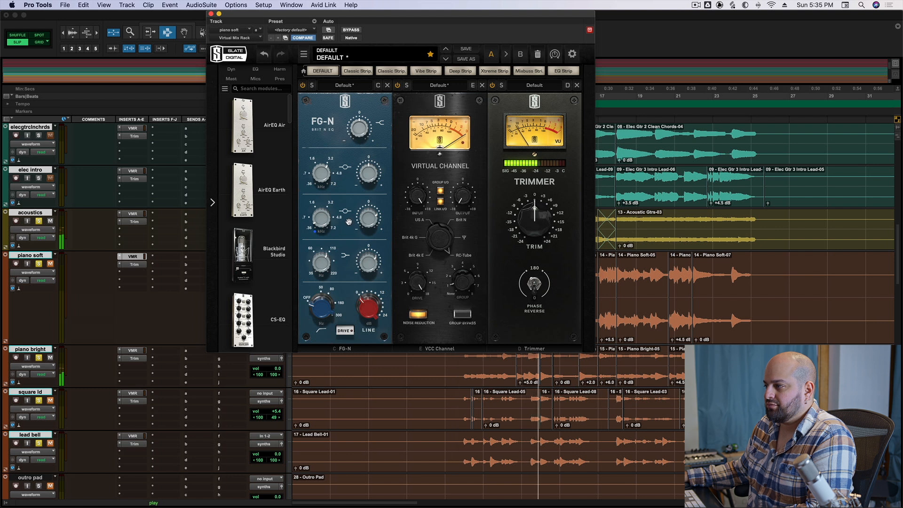
key(space)
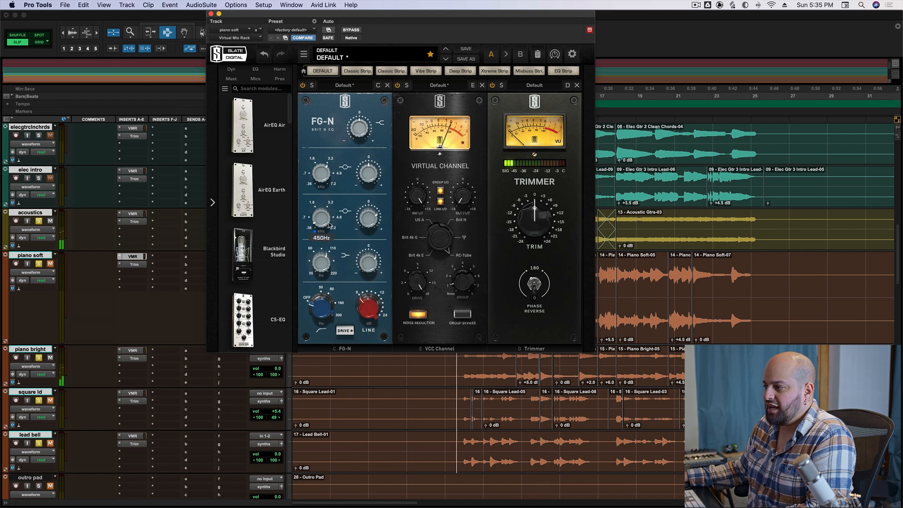
drag(330, 225, 330, 223)
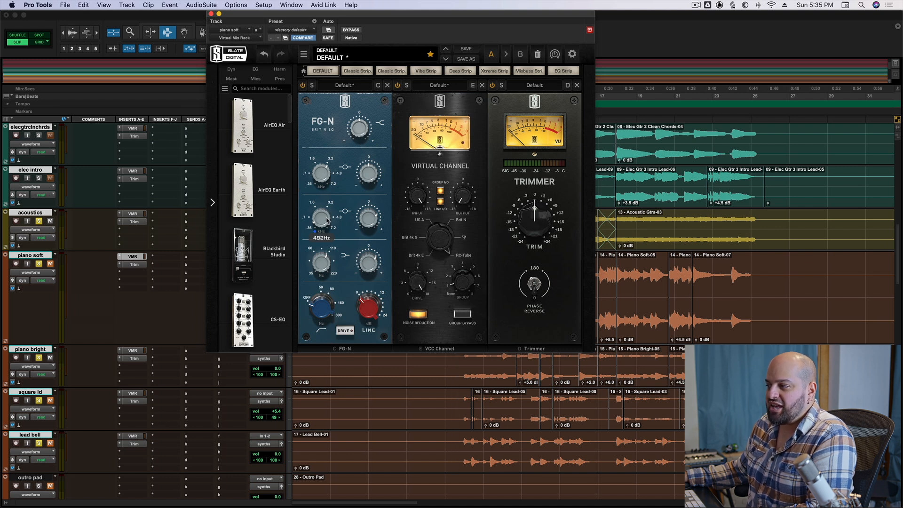
drag(327, 220, 324, 232)
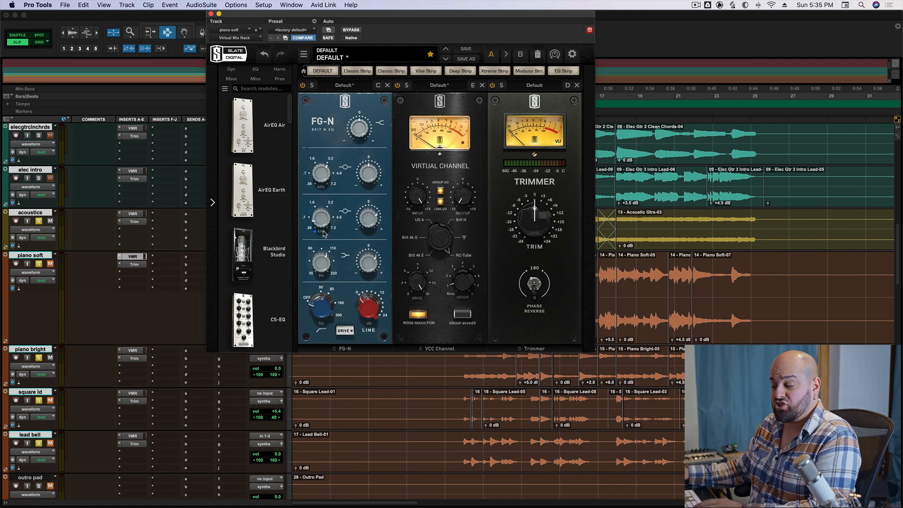
Play the intro and unmute piano soft to hear both pianos together with the acoustics.
key(space)
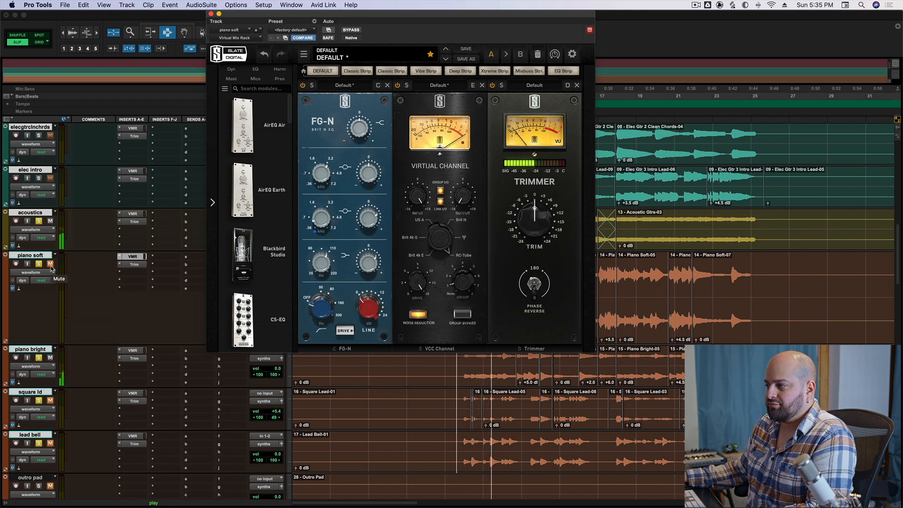
click(50, 264)
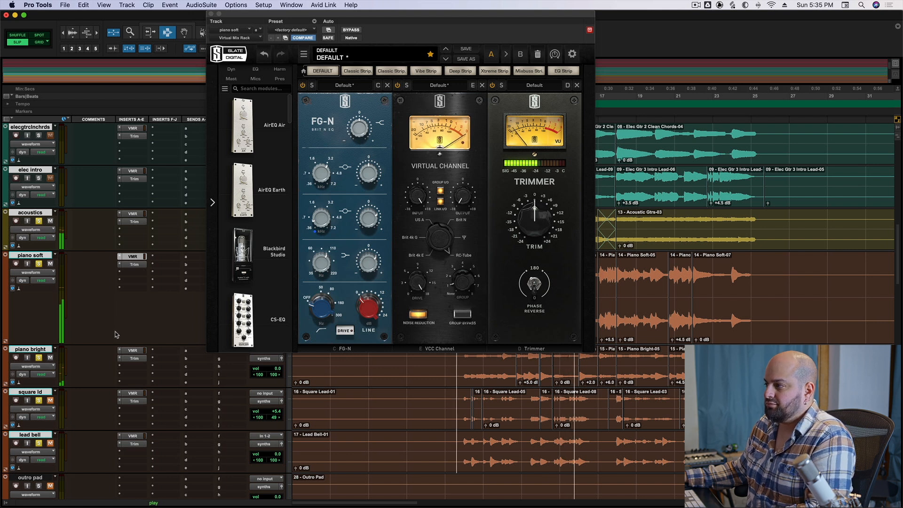
key(space)
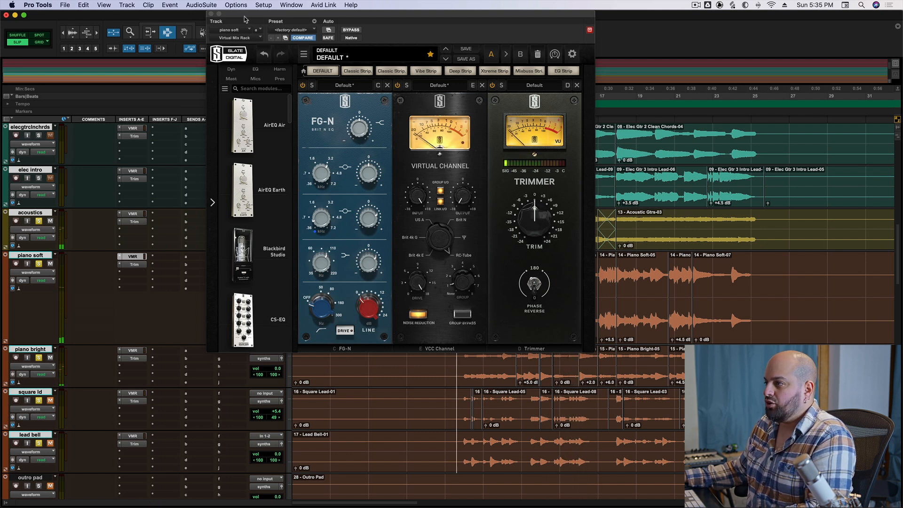
Set the volume of piano soft to -1.3 and piano bright to +1.8, and play the intro to check the balance.
drag(244, 17, 407, 17)
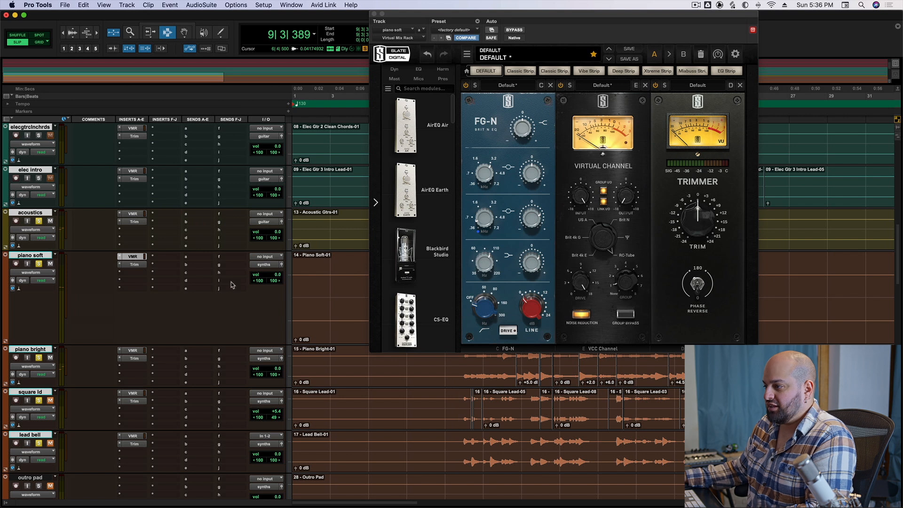
drag(266, 275, 265, 278)
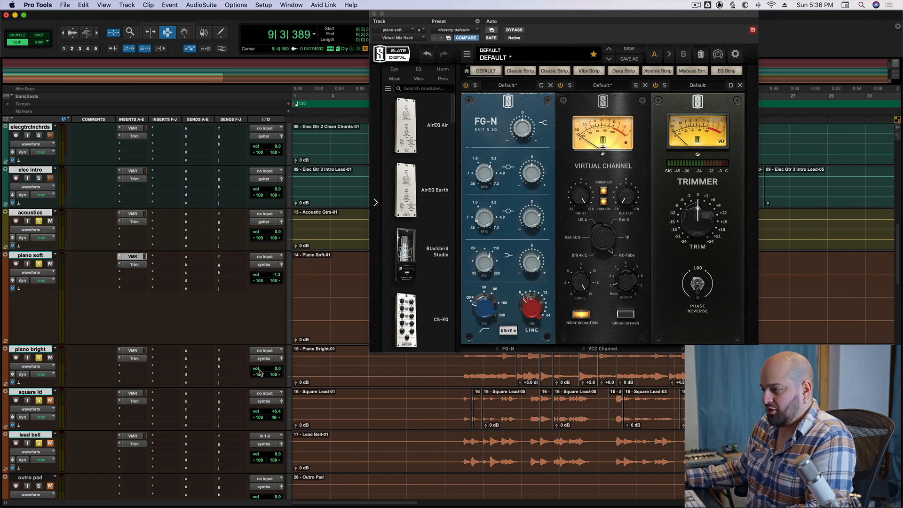
drag(262, 372, 262, 371)
key(space)
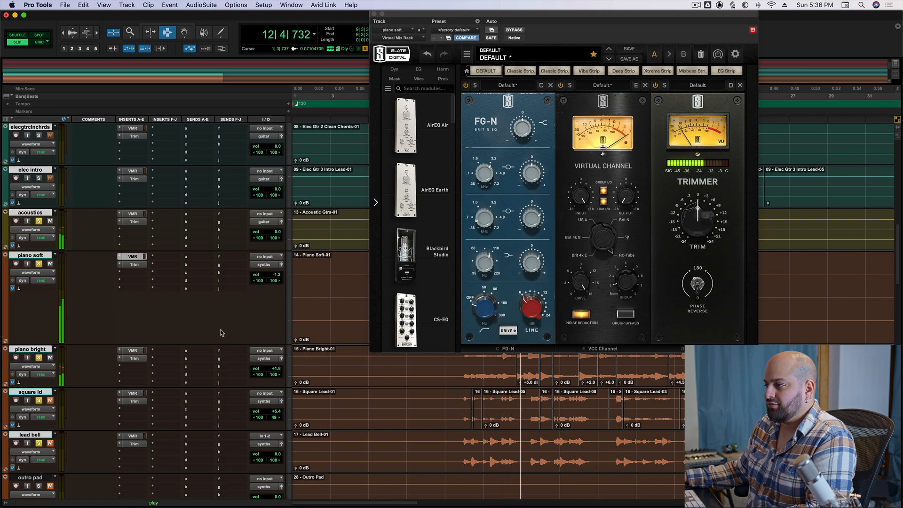
key(space)
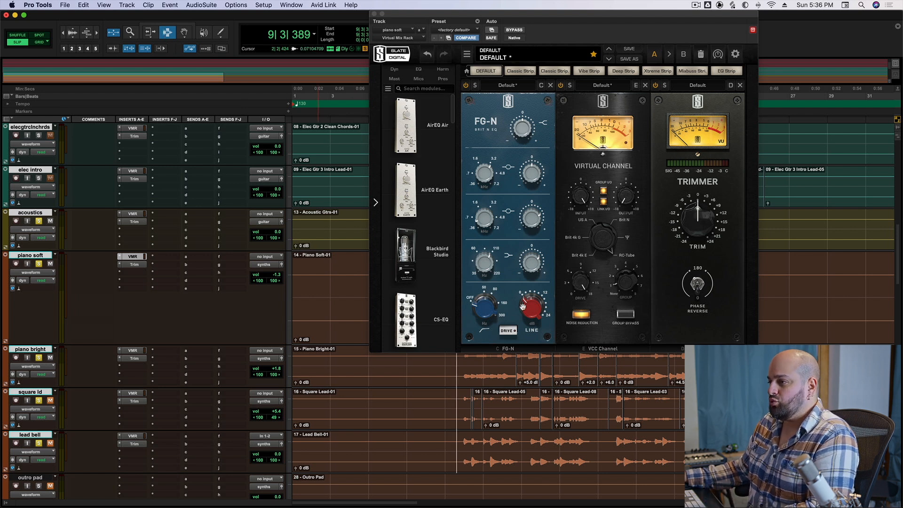
Clear the solos on the acoustics, piano and lead tracks and play the intro with all its instruments.
click(38, 221)
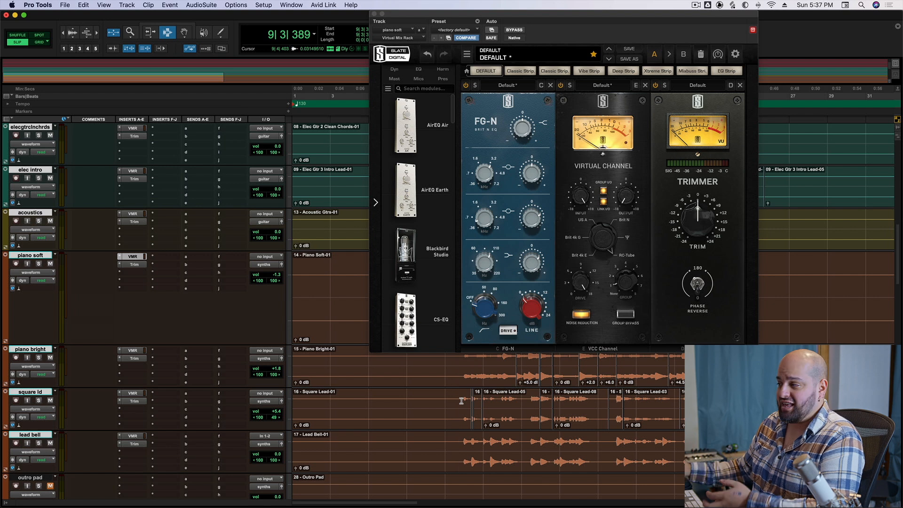
drag(468, 13, 289, 5)
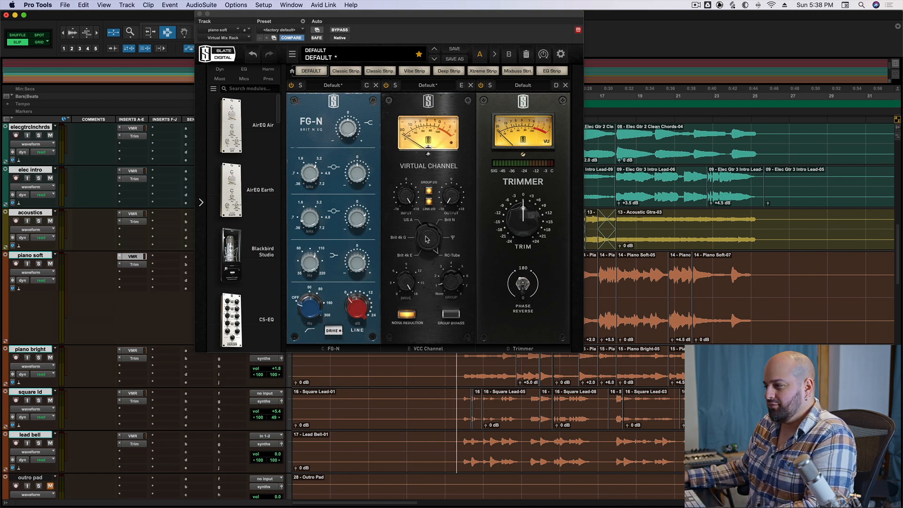
key(space)
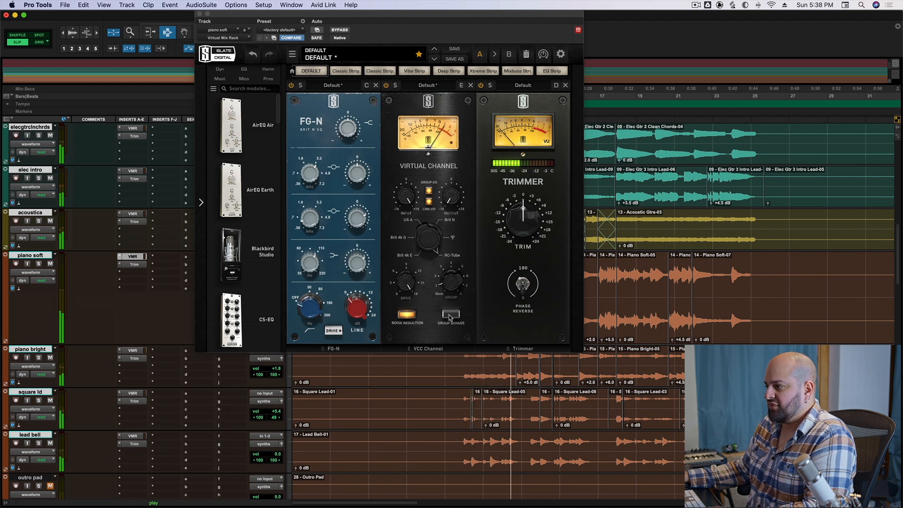
key(space)
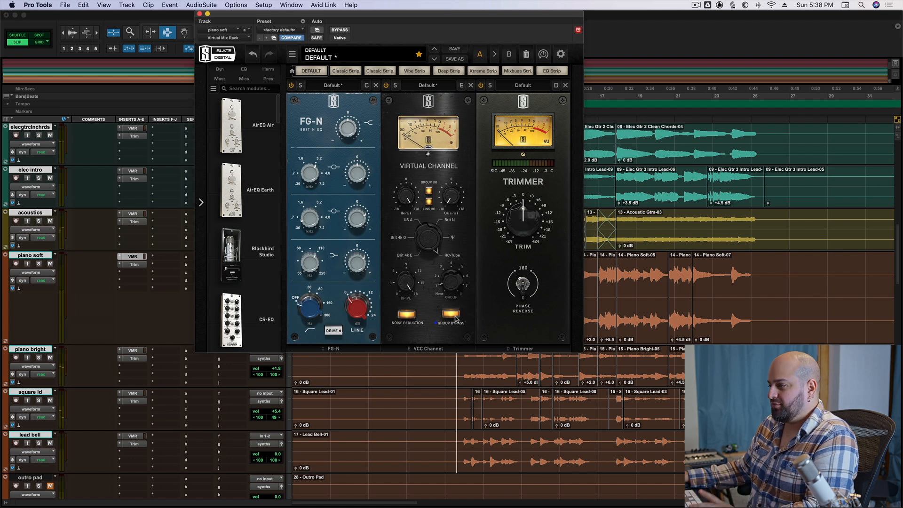
Play the intro with the Virtual Channel's Group Bypass engaged for comparison, and turn the bypass back off.
click(451, 314)
key(space)
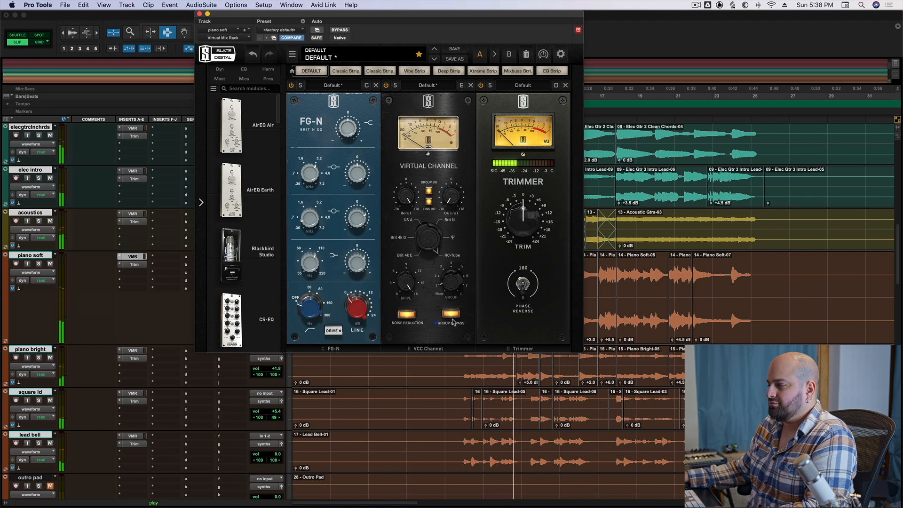
click(451, 314)
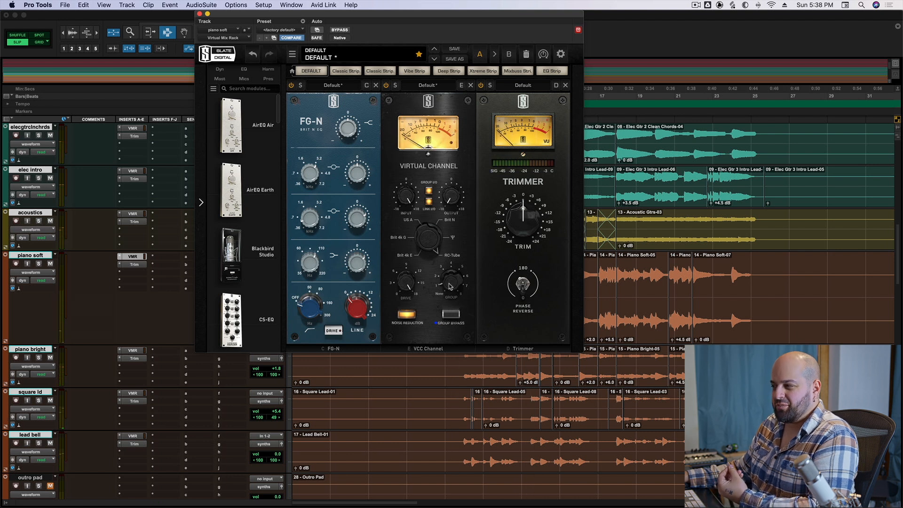
Switch the Virtual Channel group's console model to Ψ and play the intro to hear its character.
drag(443, 281, 443, 274)
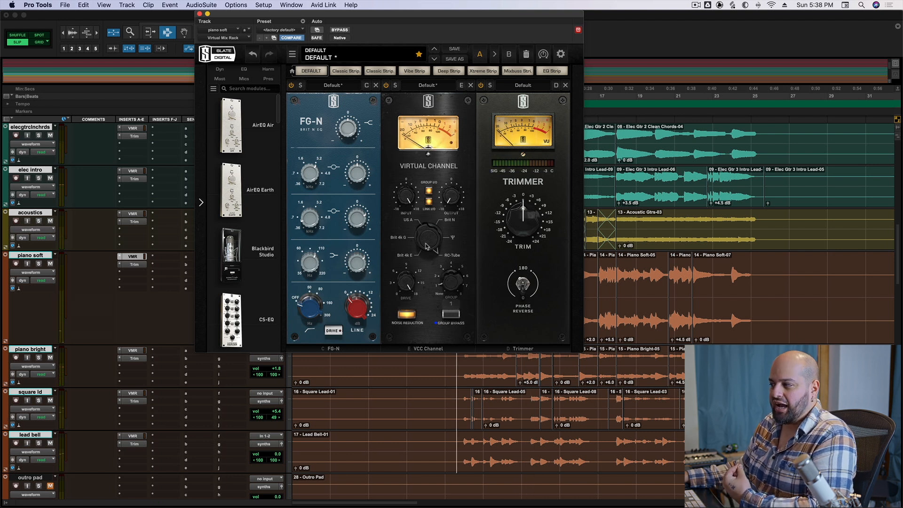
drag(425, 237, 421, 248)
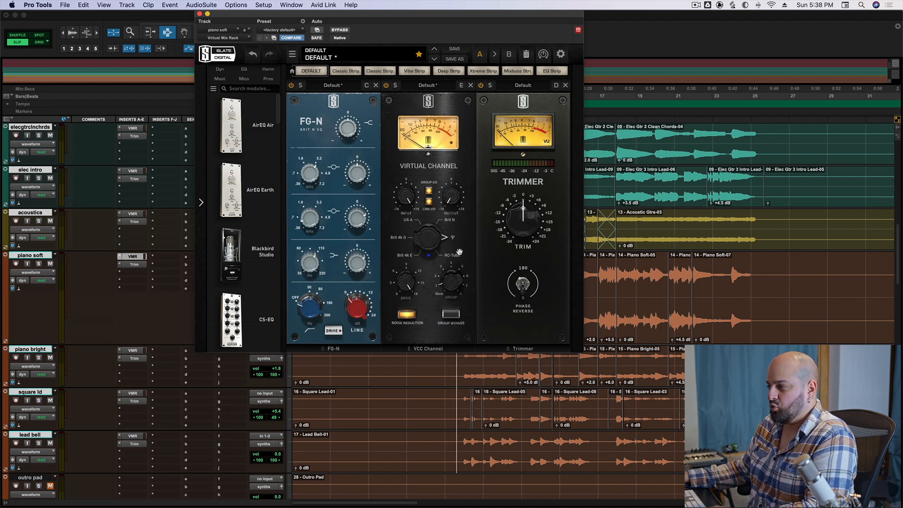
key(space)
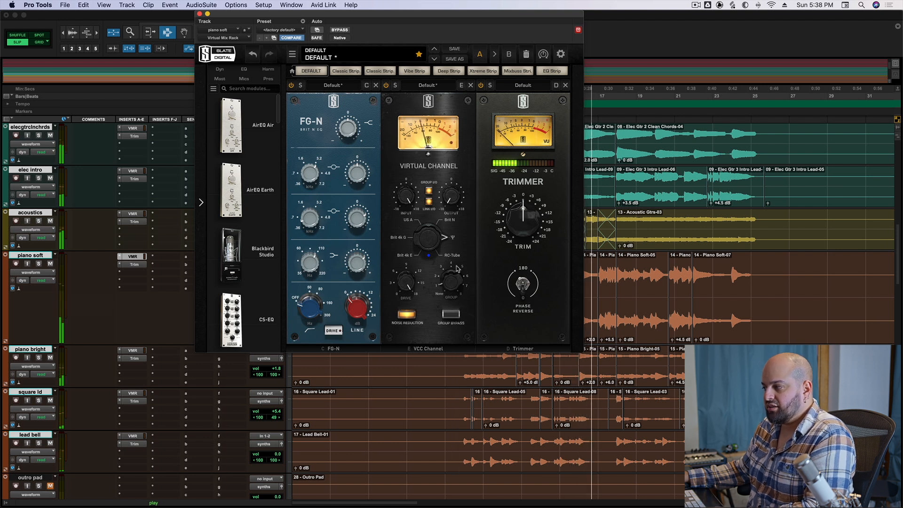
key(space)
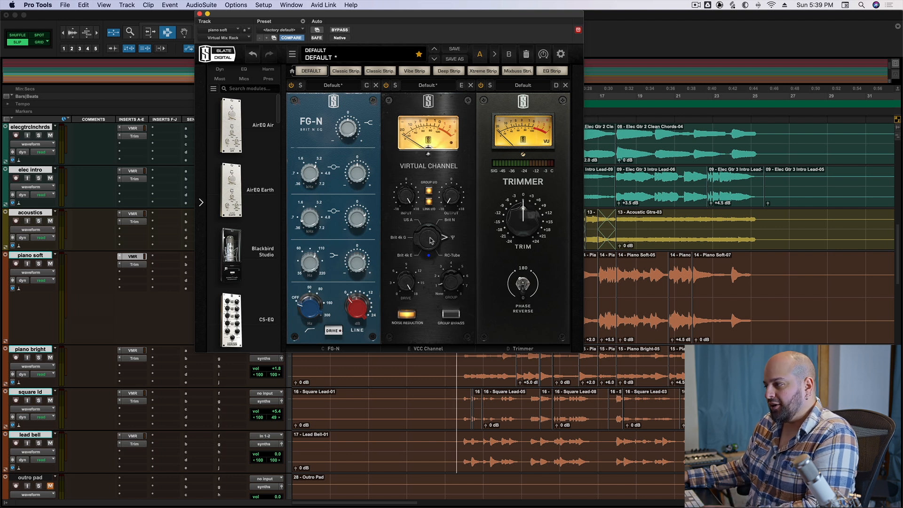
Switch the console model to Brit N and replay the intro.
click(423, 244)
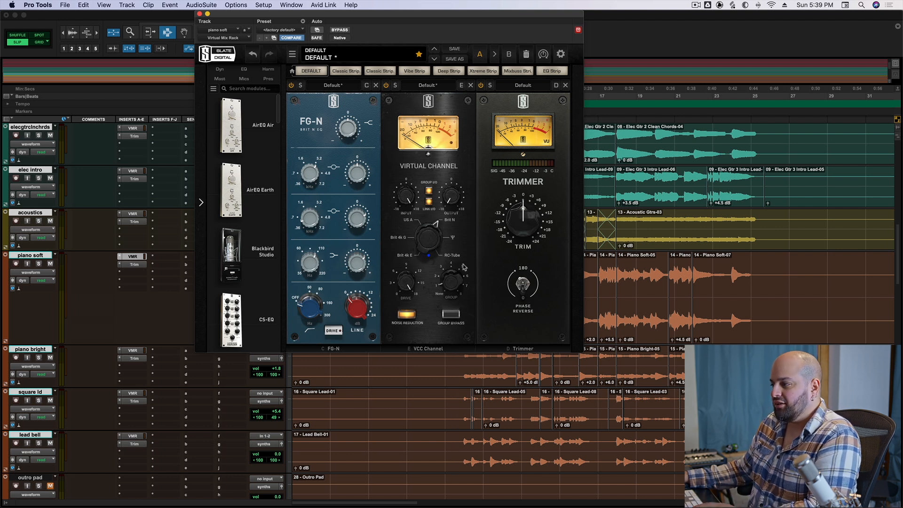
key(space)
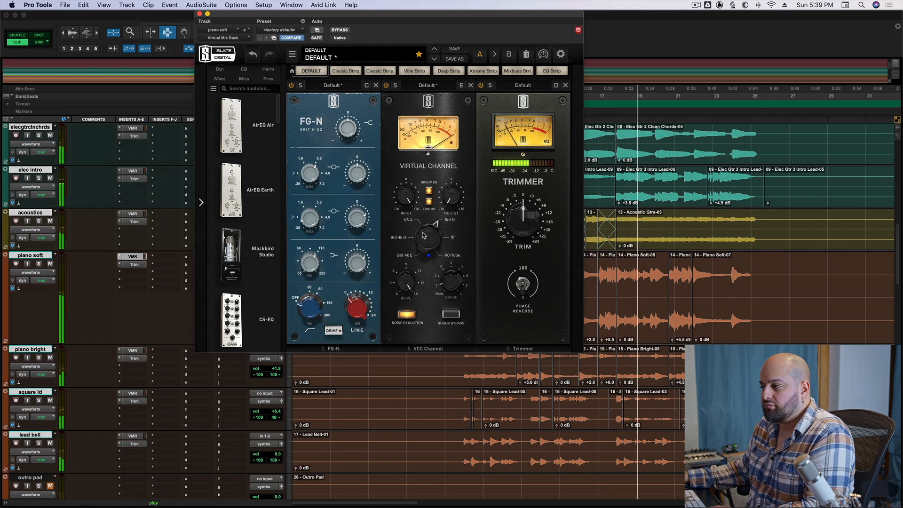
key(space)
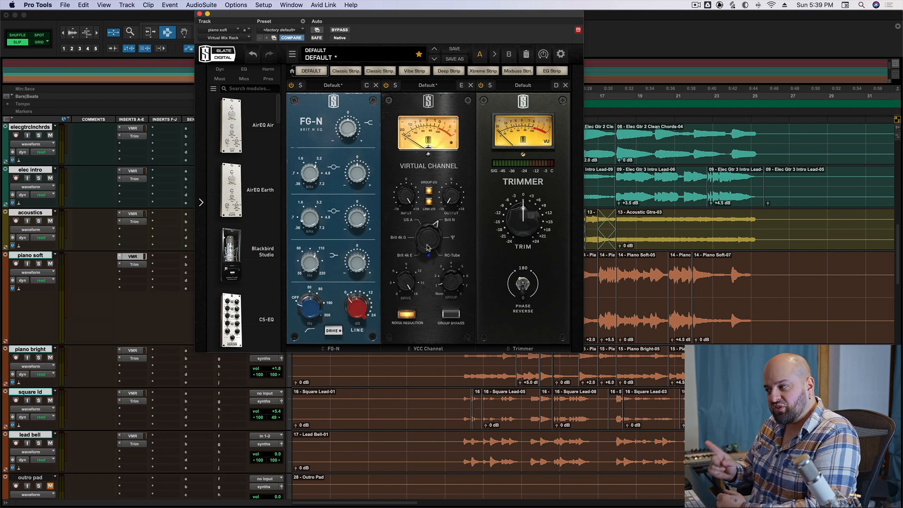
Compare the US A console model with Ψ by switching between them while playing the intro.
click(428, 247)
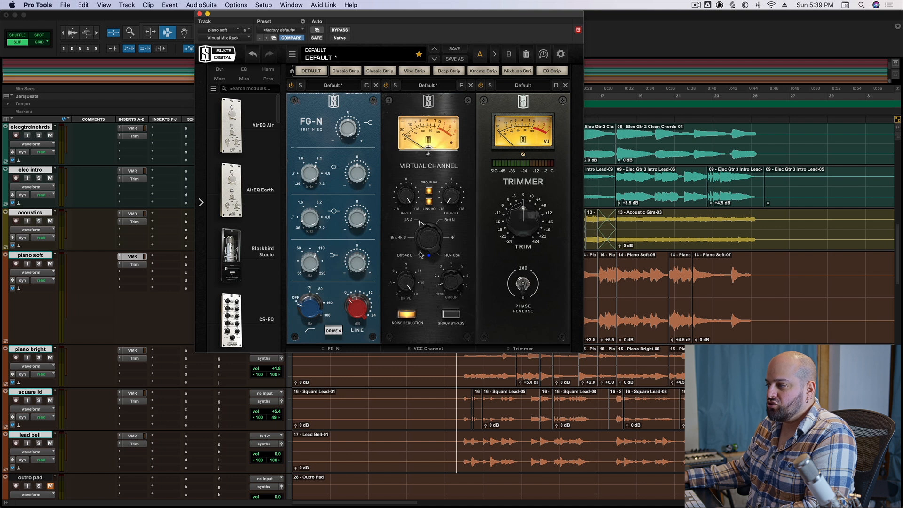
key(space)
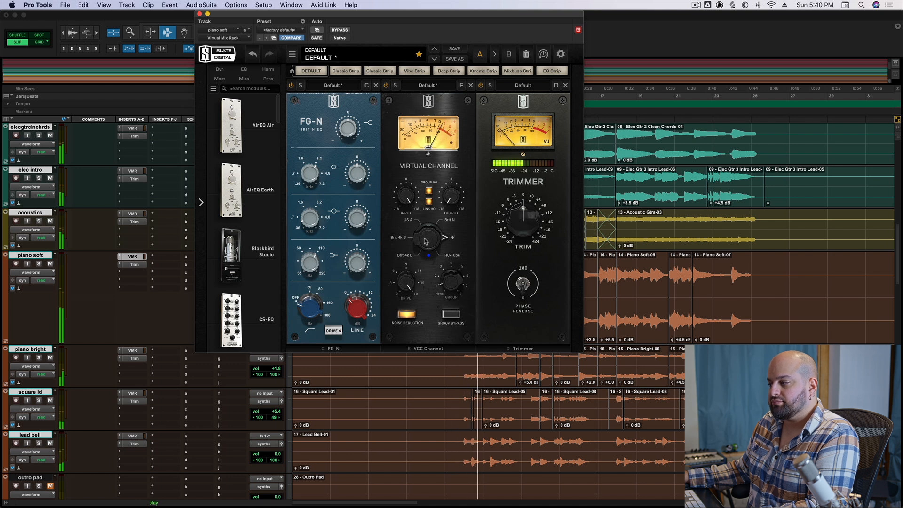
drag(425, 241, 425, 271)
key(space)
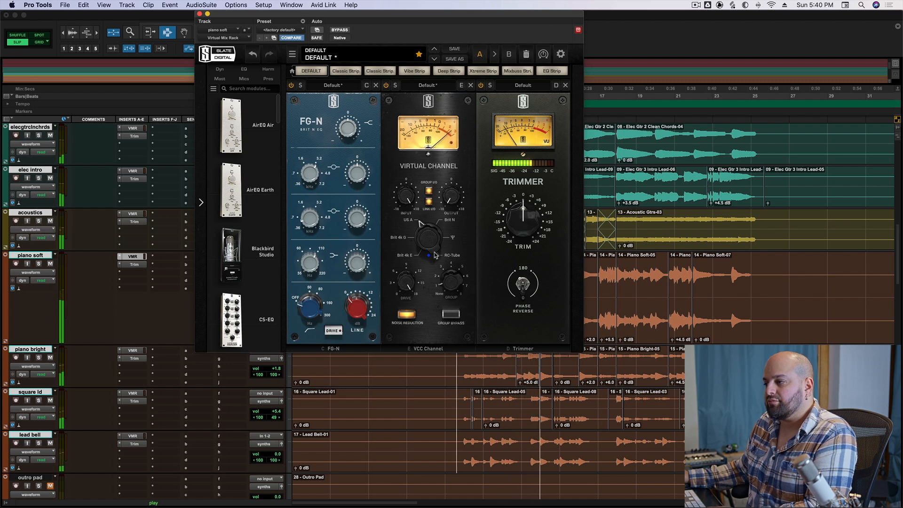
Audition the Brit 4k G and Brit 4k E console models on the intro.
key(space)
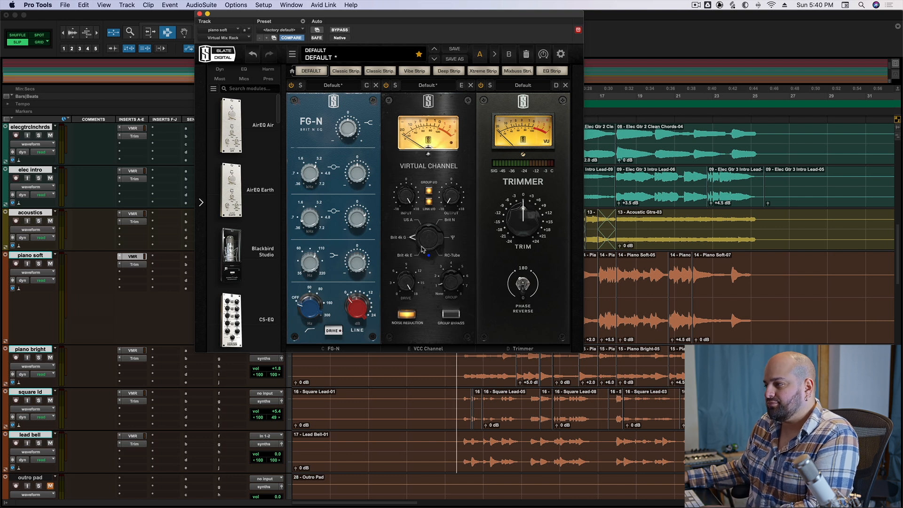
key(space)
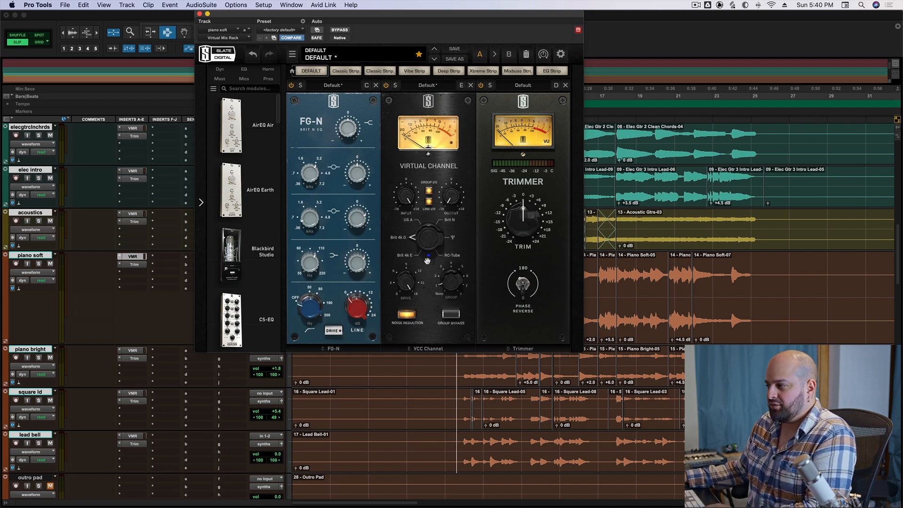
key(space)
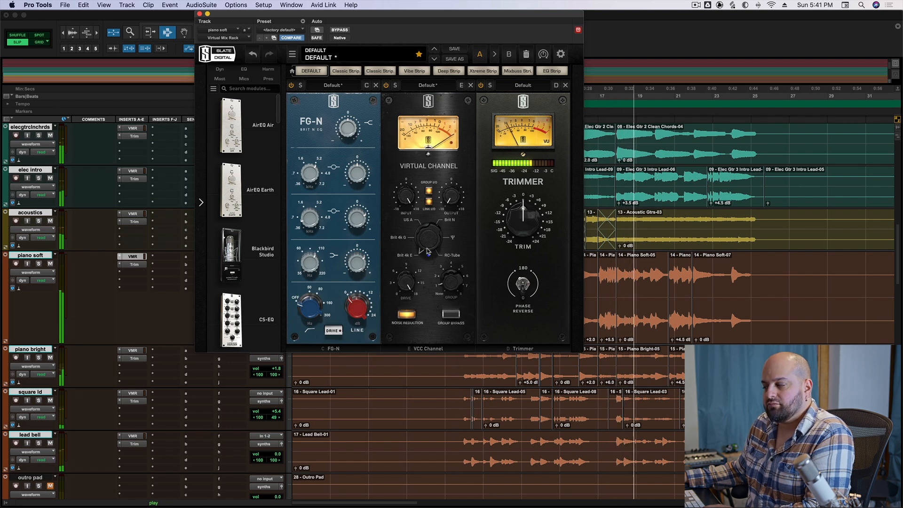
key(space)
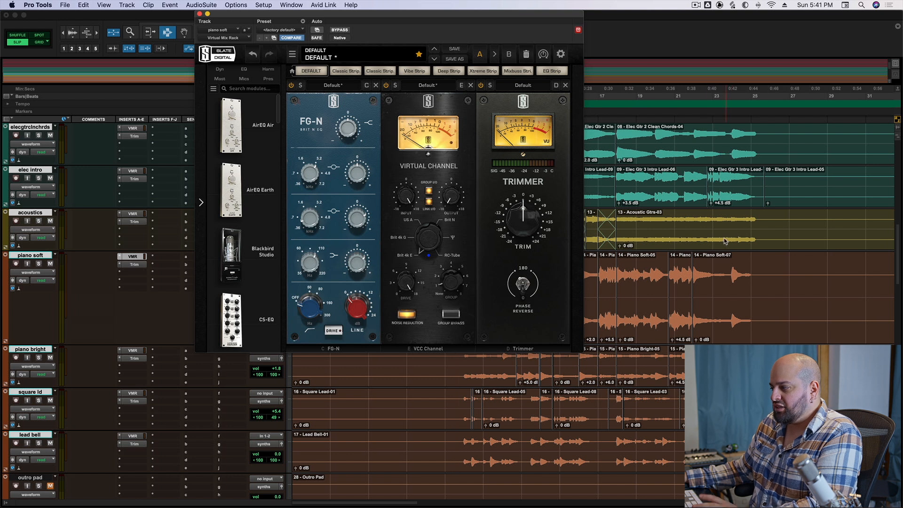
Open the piano bright track's Virtual Mix Rack, set the console model to Brit N and play from bar 23.
click(724, 243)
key(super+w)
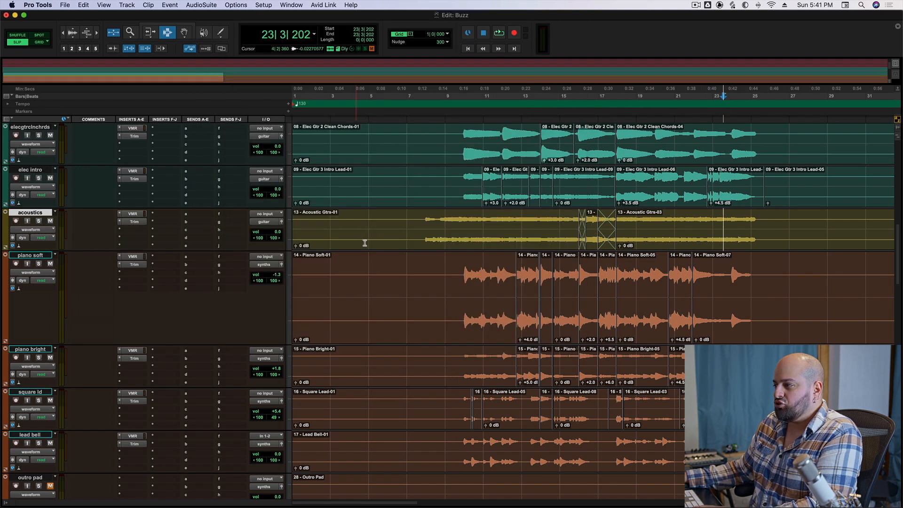
click(133, 351)
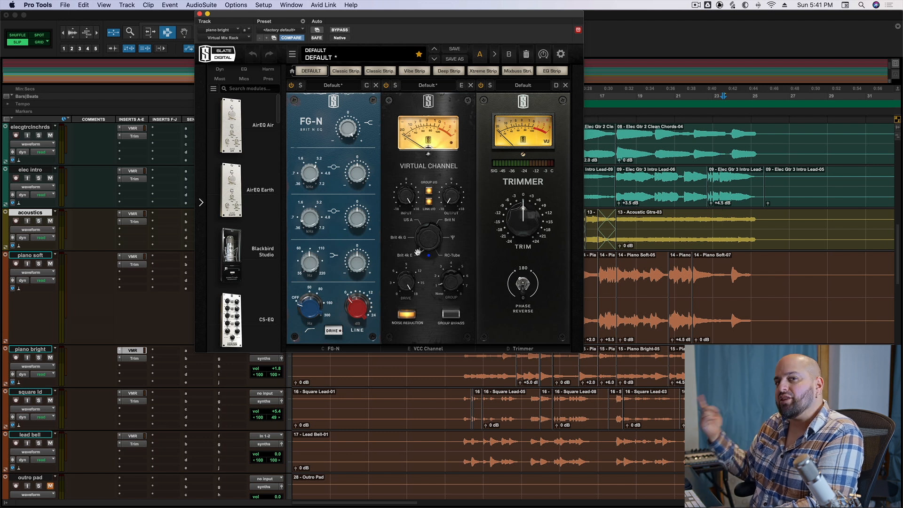
key(space)
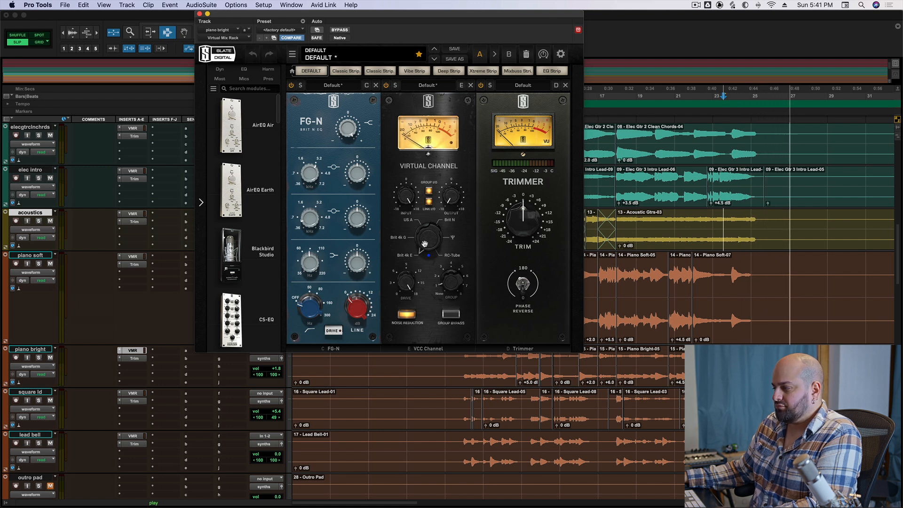
key(space)
key(space)
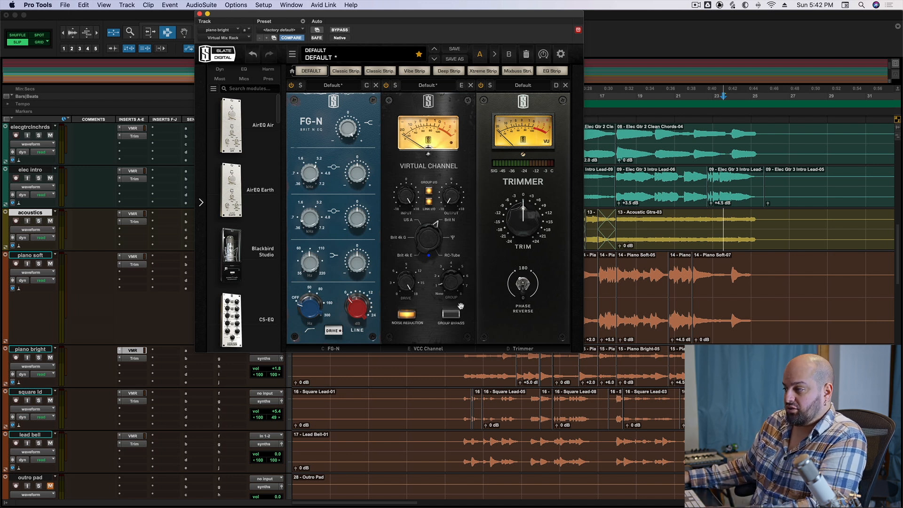
key(space)
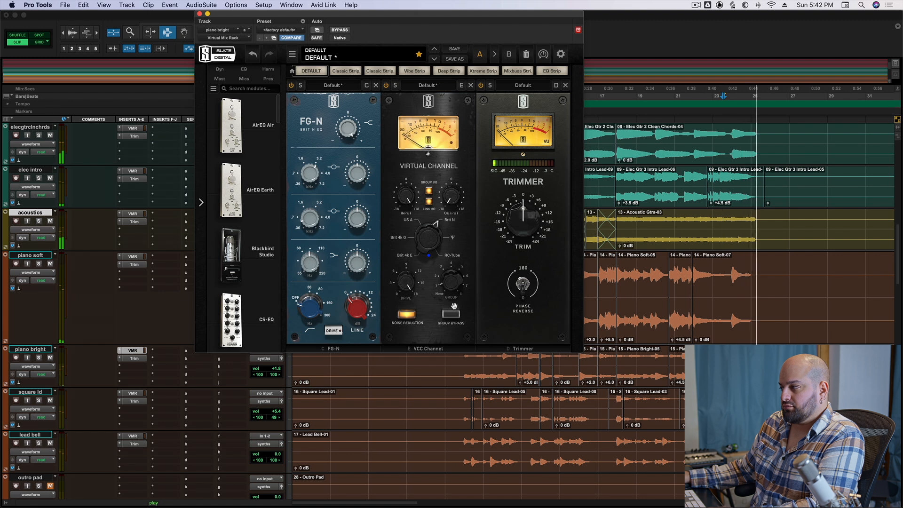
Open the piano soft track's Virtual Mix Rack and compare US A with Brit N while playing from the last Piano Soft clip, settling on Brit N.
click(693, 289)
key(super+w)
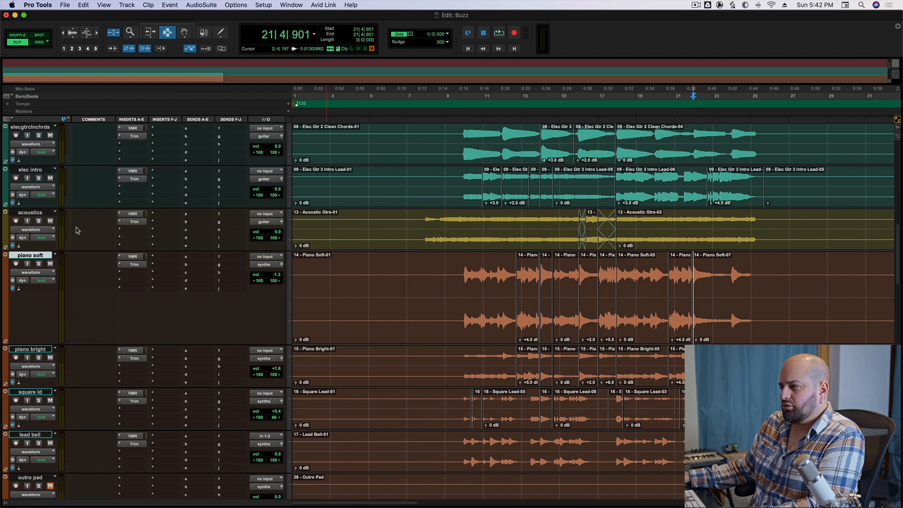
click(132, 256)
key(space)
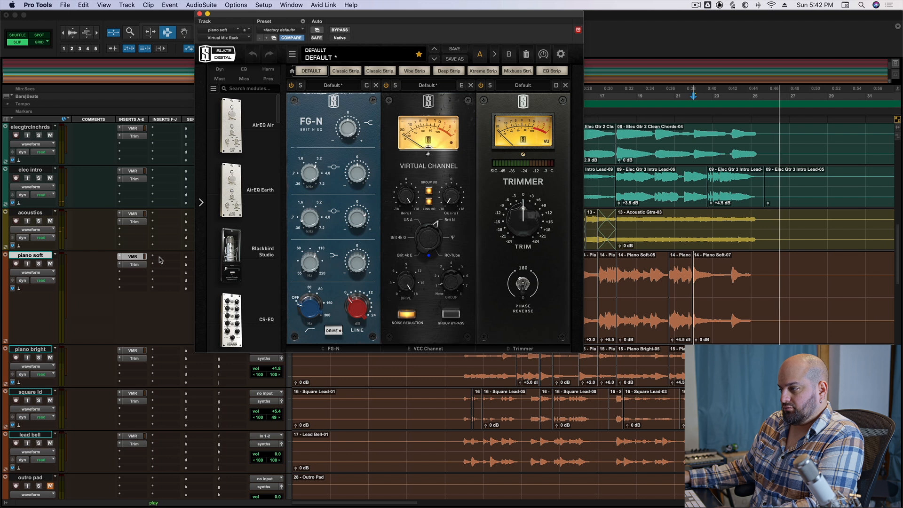
key(space)
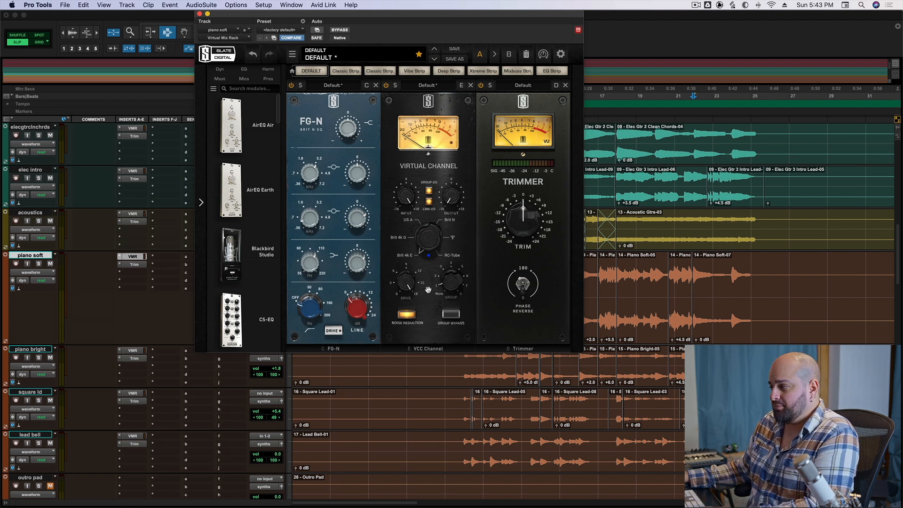
key(space)
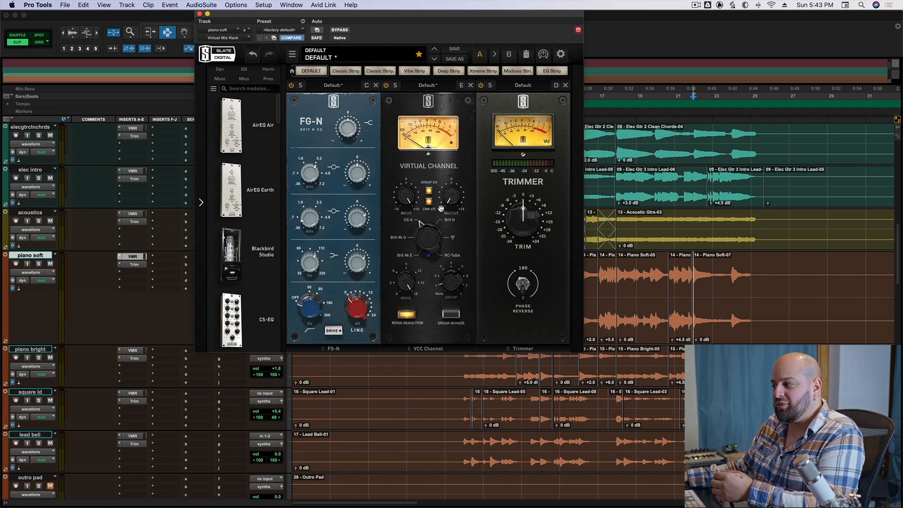
drag(442, 194, 443, 203)
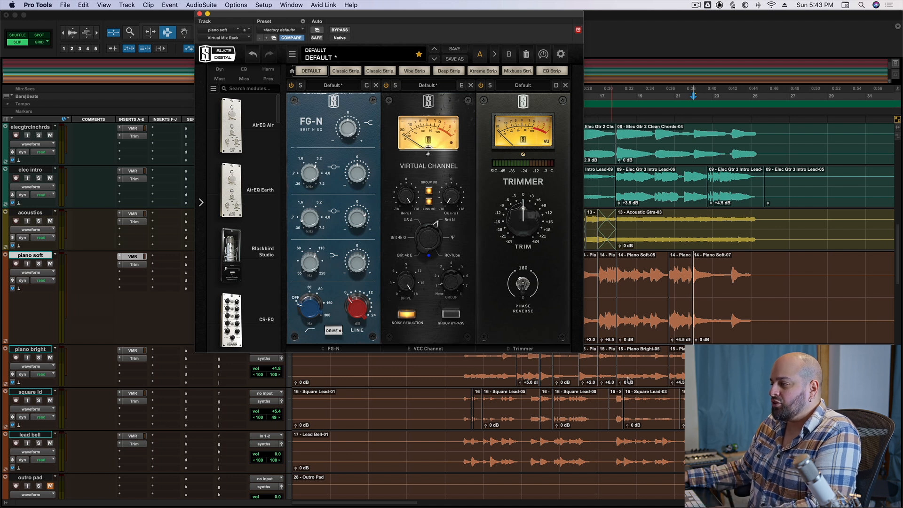
Audition a different Virtual Channel Drive setting from the start of the last Piano Soft clip, restoring the original Drive position.
click(639, 287)
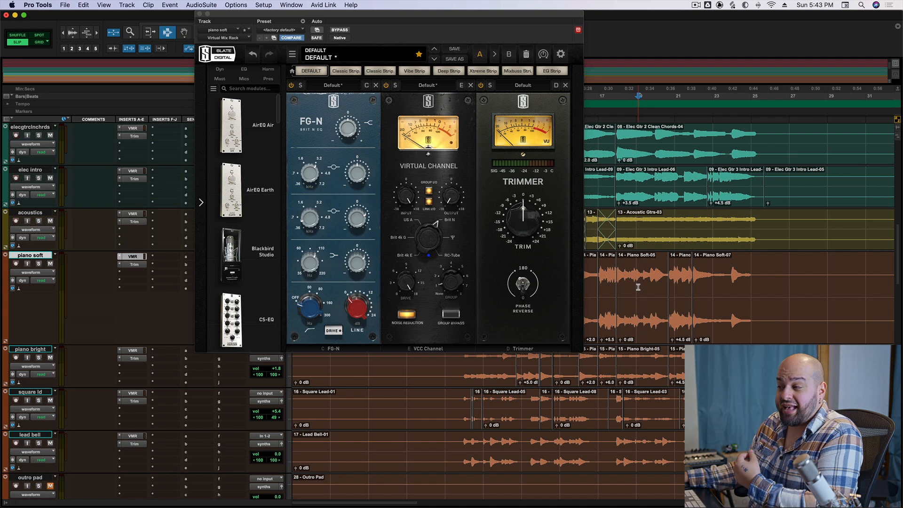
click(693, 284)
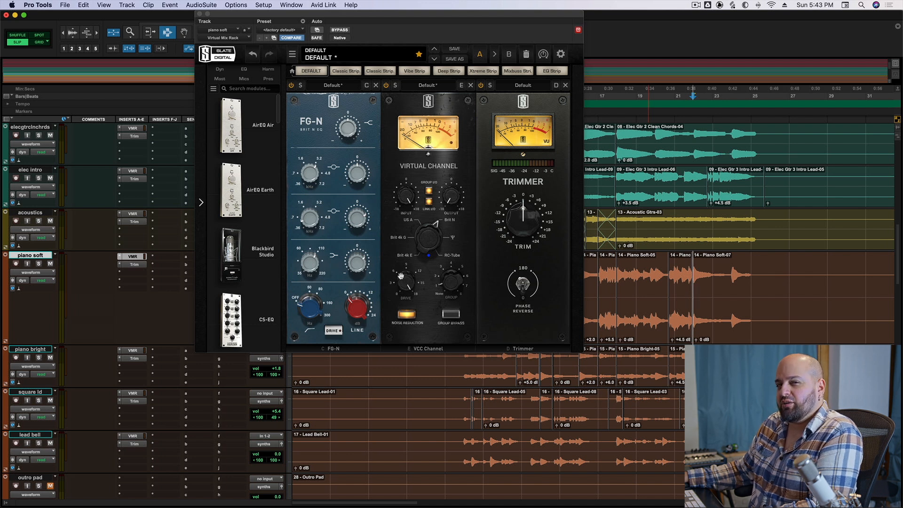
drag(401, 276, 400, 314)
key(space)
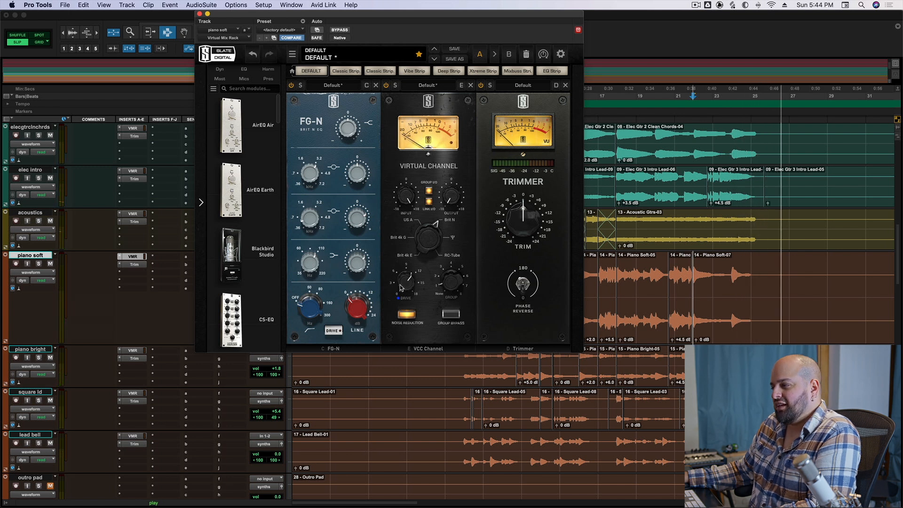
key(space)
drag(401, 287, 410, 238)
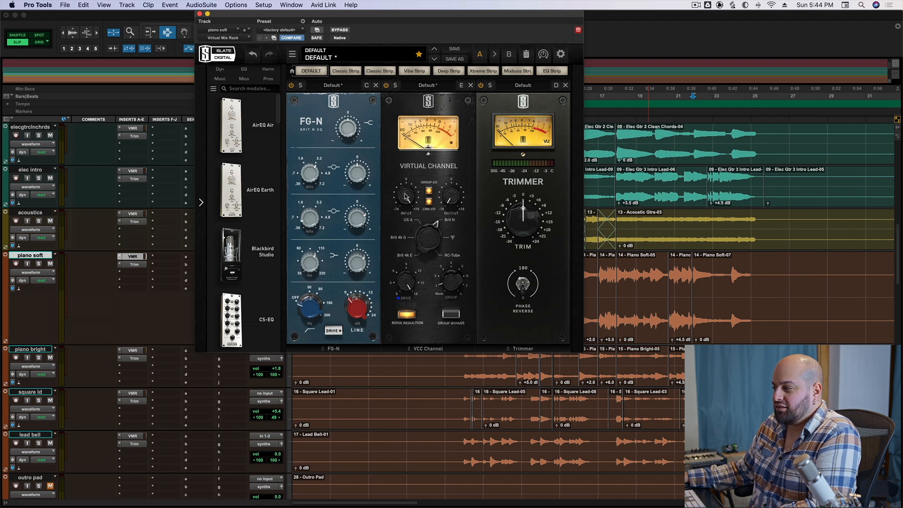
Audition linked input gains of +12.2, +15.8 and +13.9 dB on the Virtual Channel during playback, bringing the input down to +12.0 dB.
drag(404, 196, 400, 217)
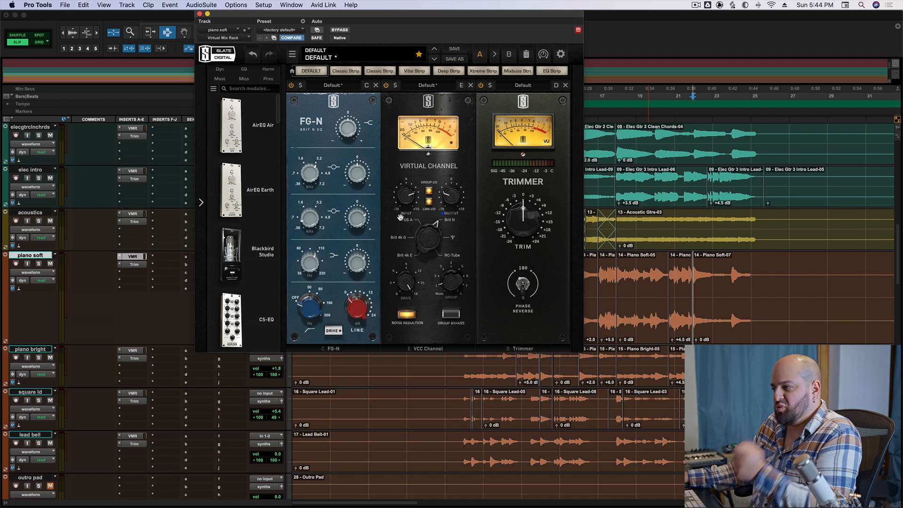
key(space)
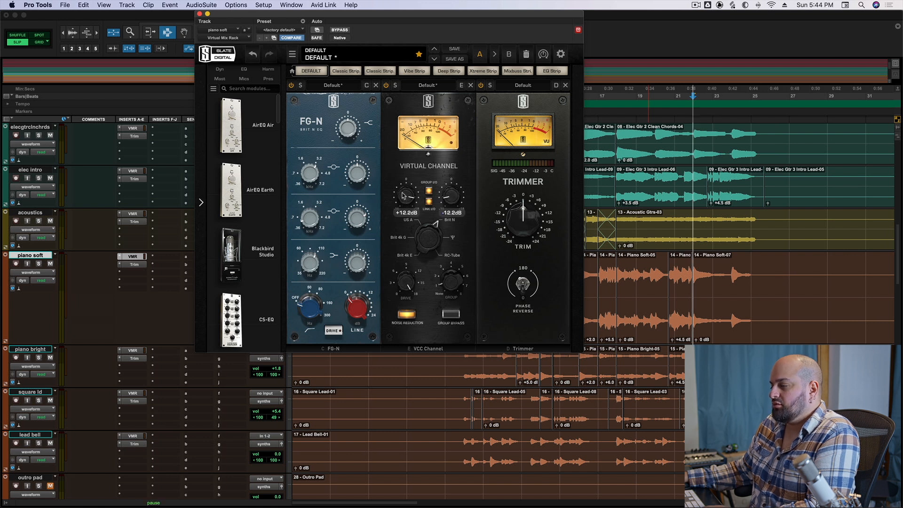
key(space)
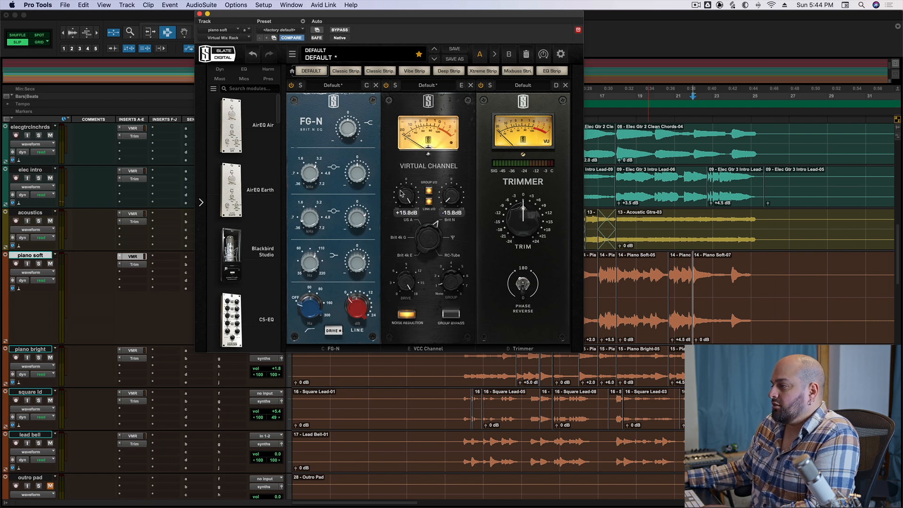
key(space)
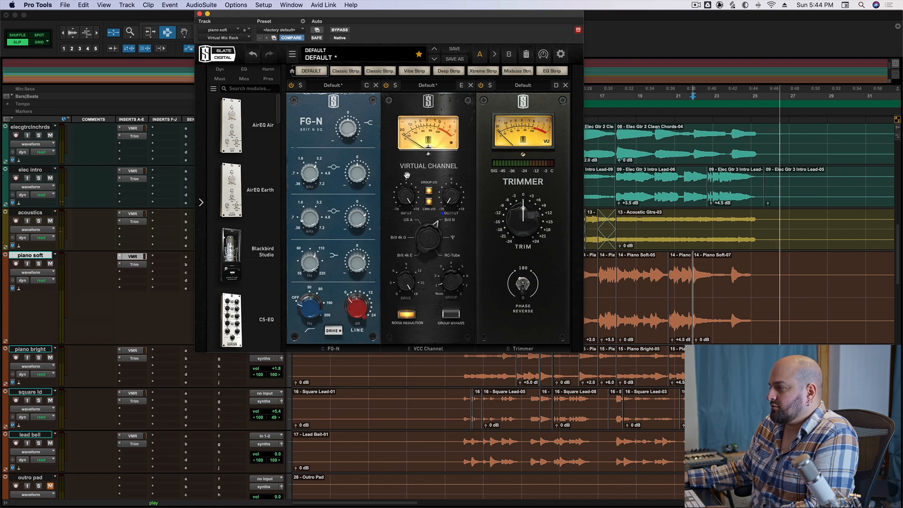
mouse_move(406, 200)
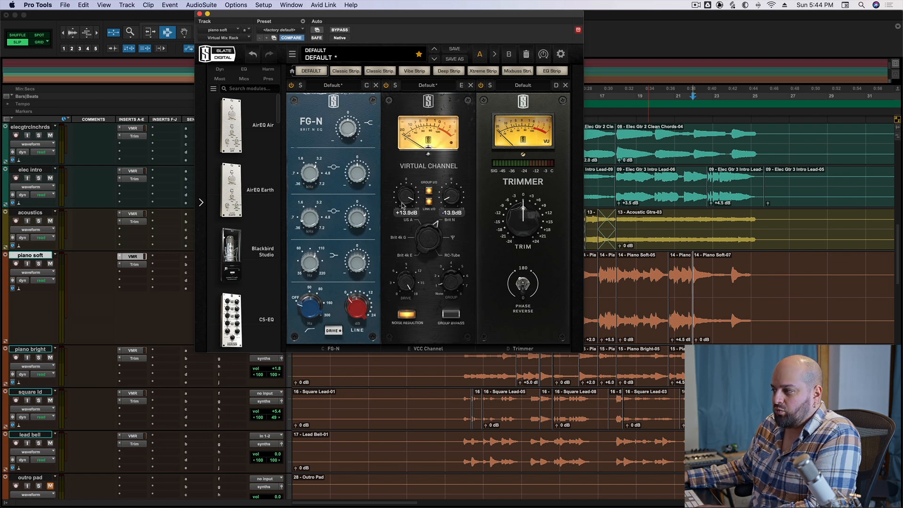
key(space)
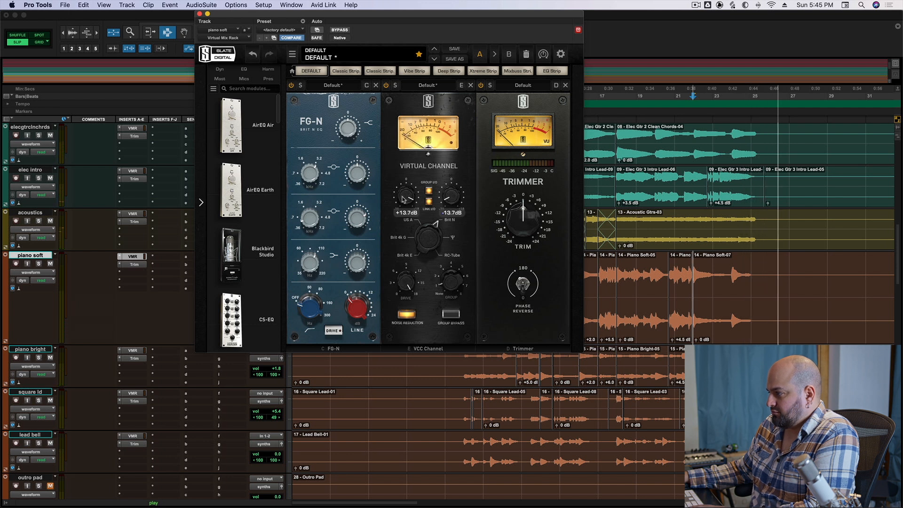
drag(403, 201, 403, 203)
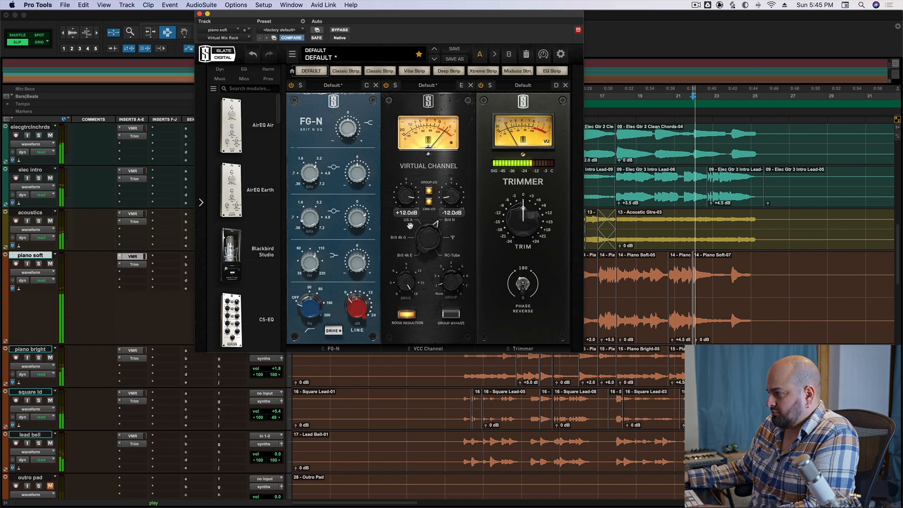